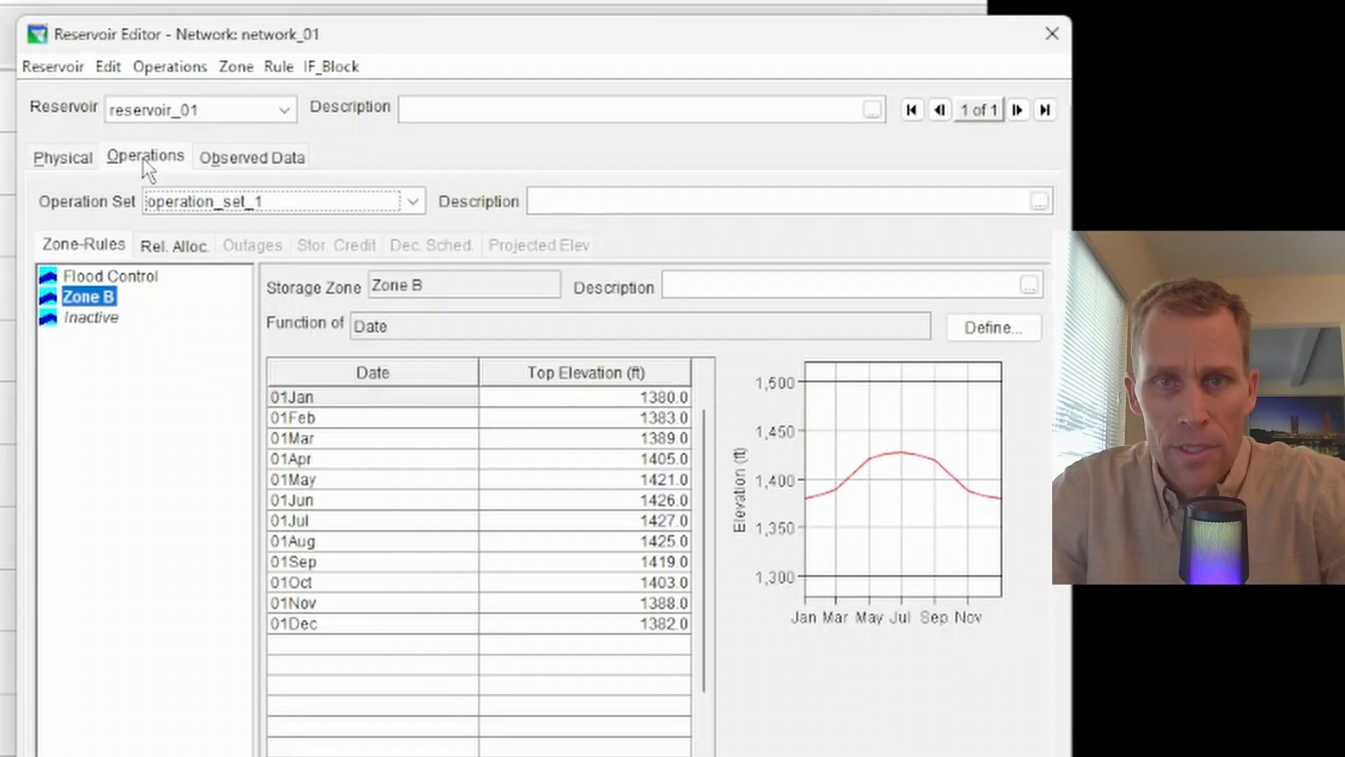
Create a new Zone B rule named min_ds_flow that releases from reservoir_01
{"action": "left_click", "coordinate": [66, 159]}
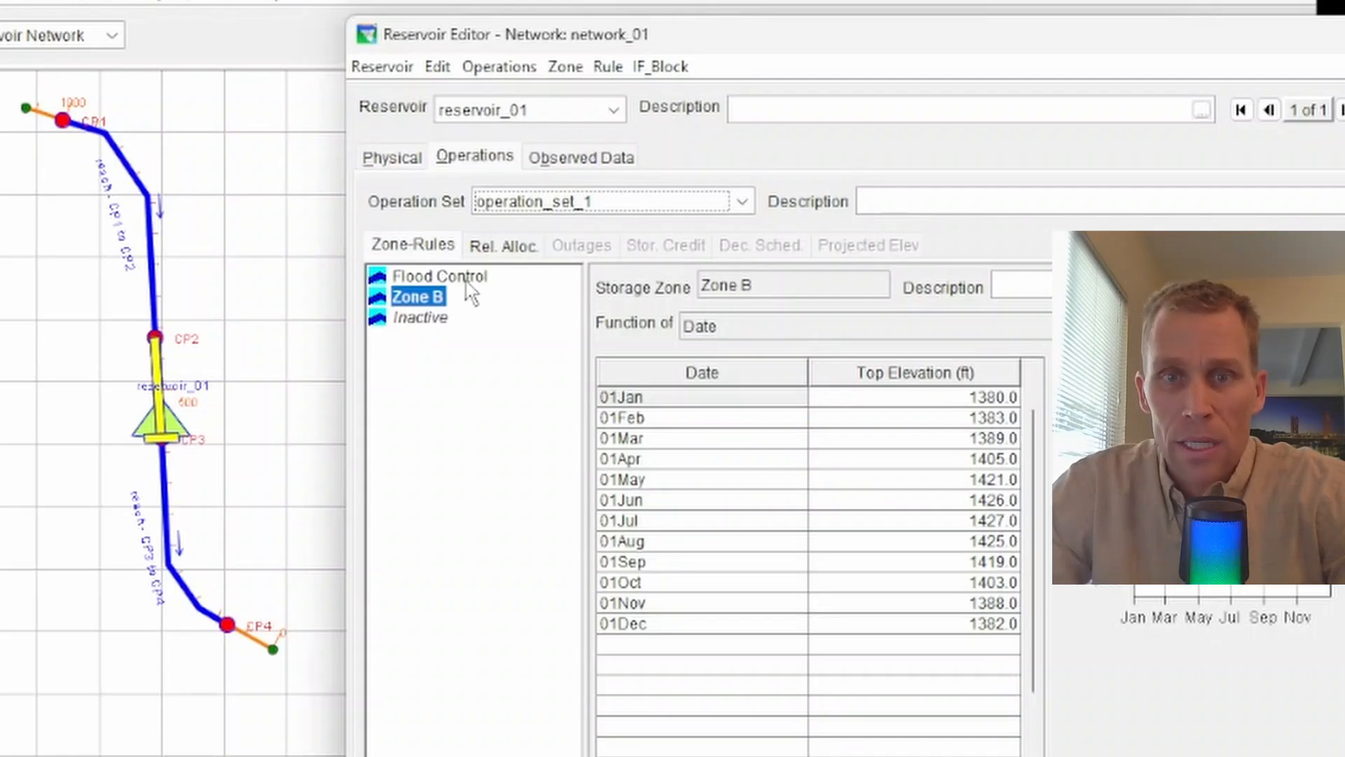
{"action": "right_click", "coordinate": [417, 300]}
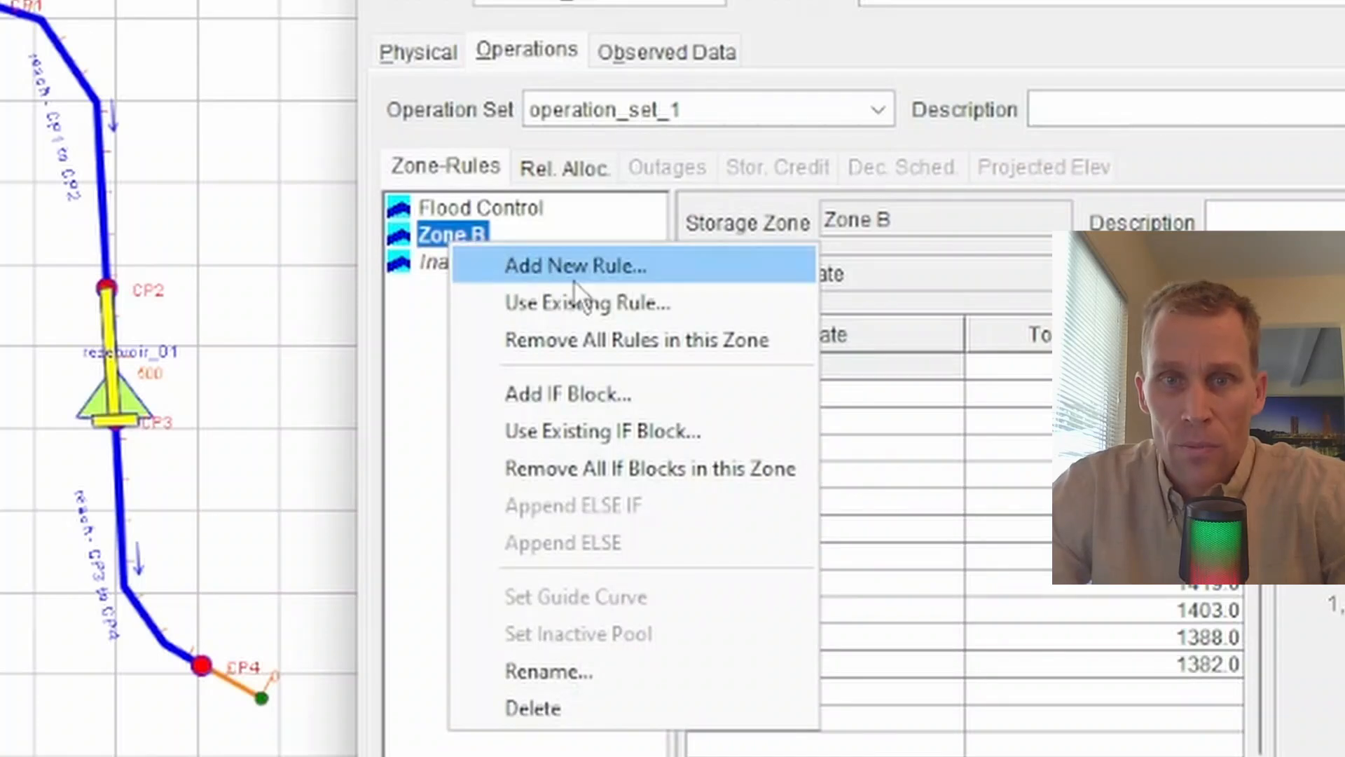
{"action": "left_click", "coordinate": [670, 267]}
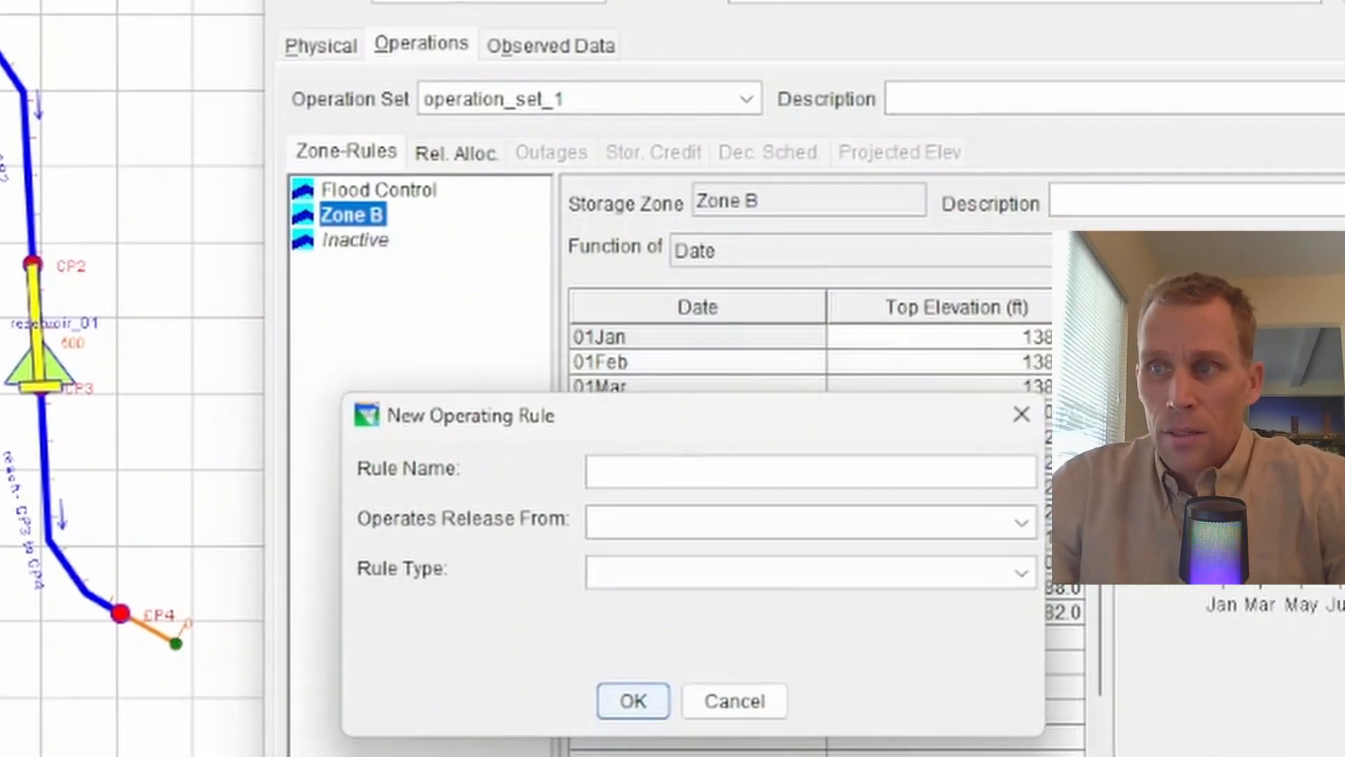
{"action": "left_click", "coordinate": [637, 472]}
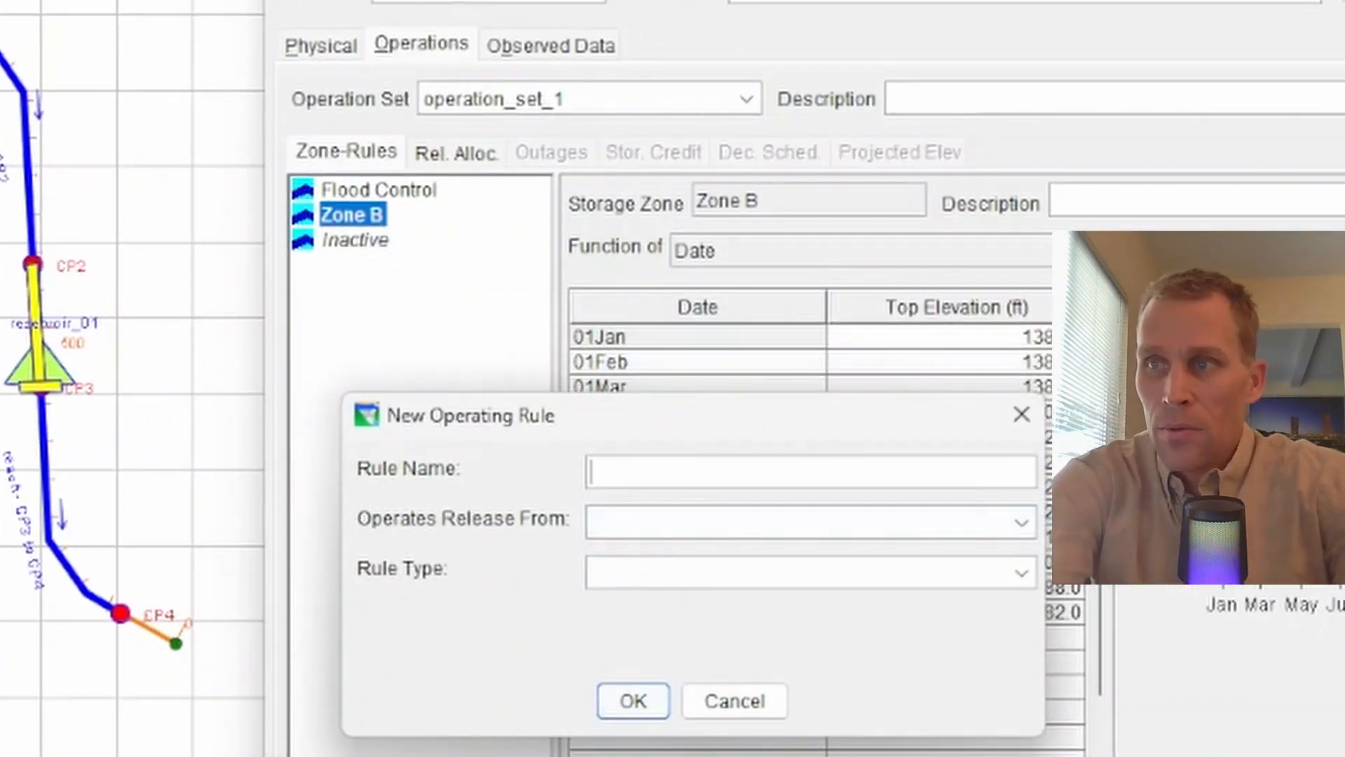
{"action": "type", "text": "min_ds_flow"}
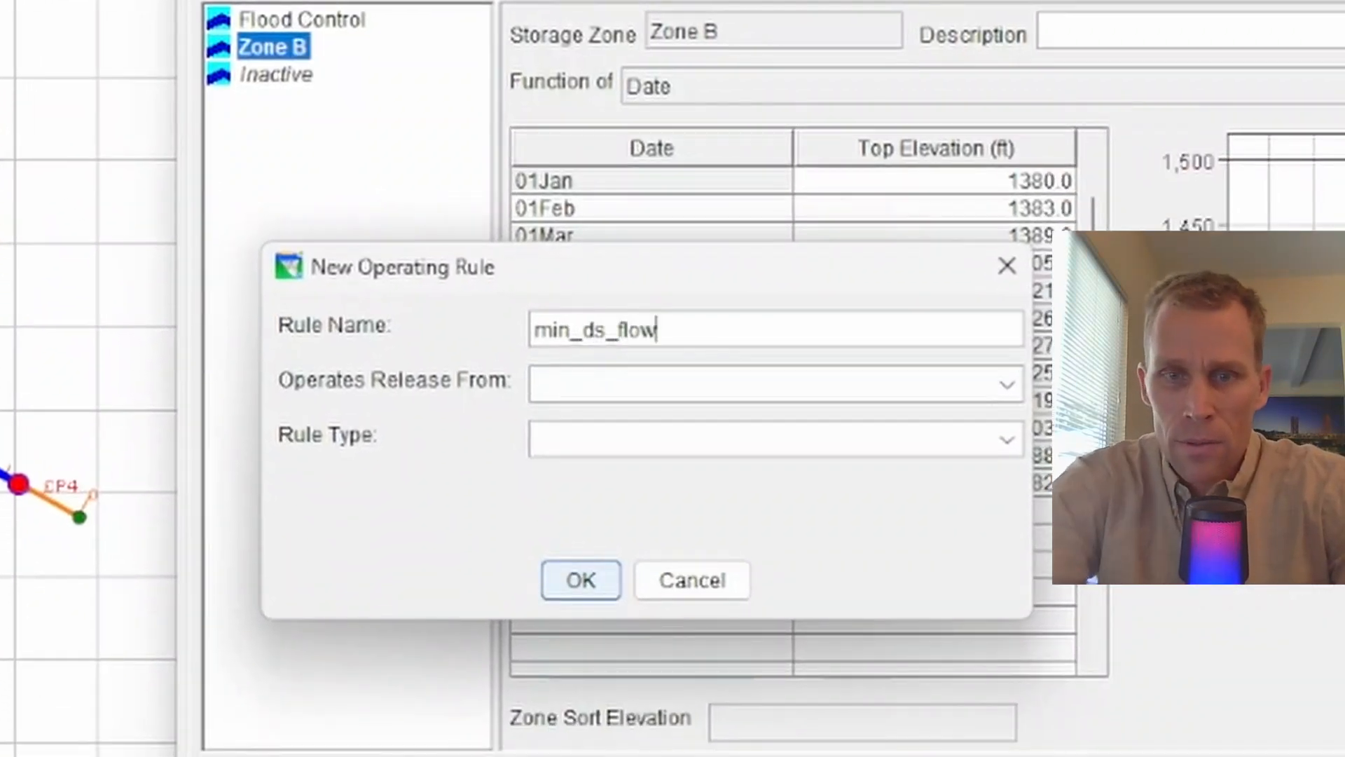
{"action": "left_click", "coordinate": [664, 383]}
{"action": "left_click", "coordinate": [671, 421]}
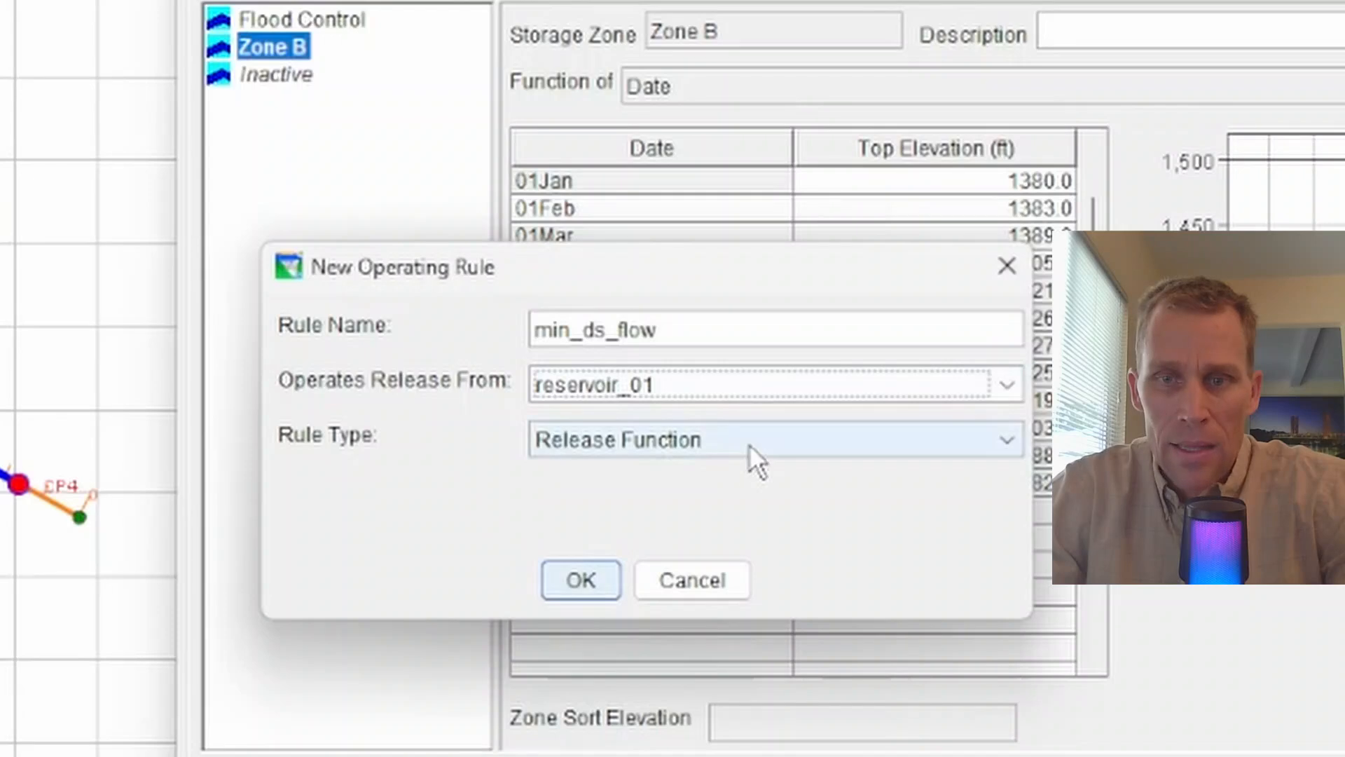
Try the dam and controlled outlet as release sources, then return to reservoir_01 with Release Function
{"action": "left_click", "coordinate": [756, 441]}
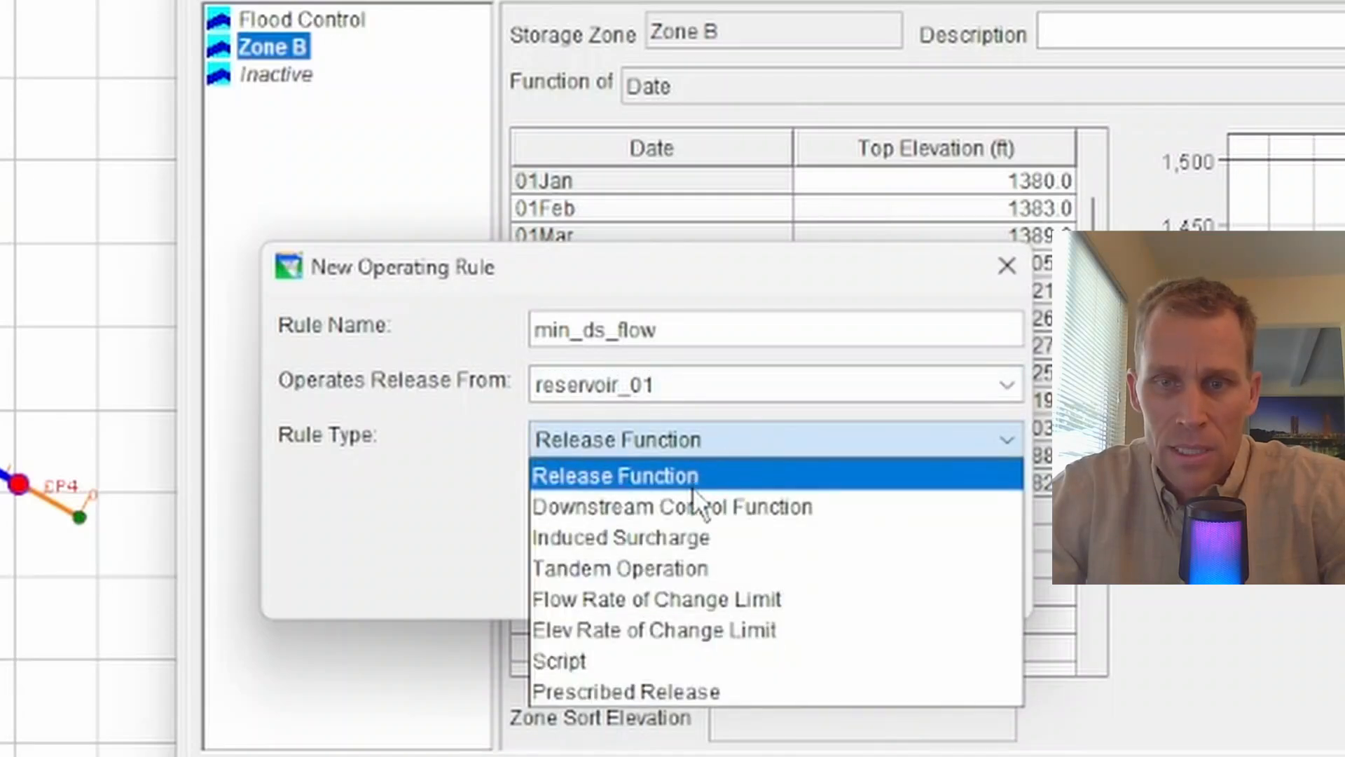
{"action": "left_click", "coordinate": [820, 510]}
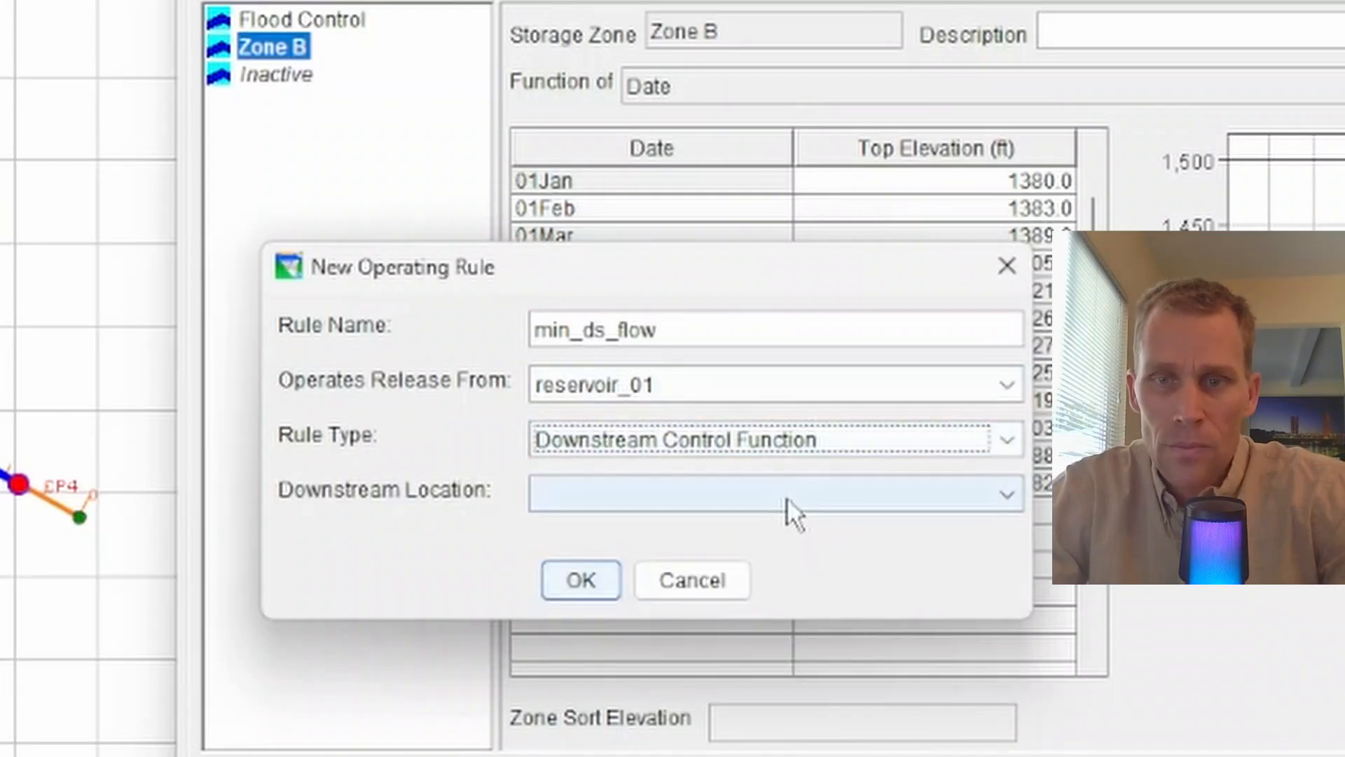
{"action": "left_click", "coordinate": [714, 399]}
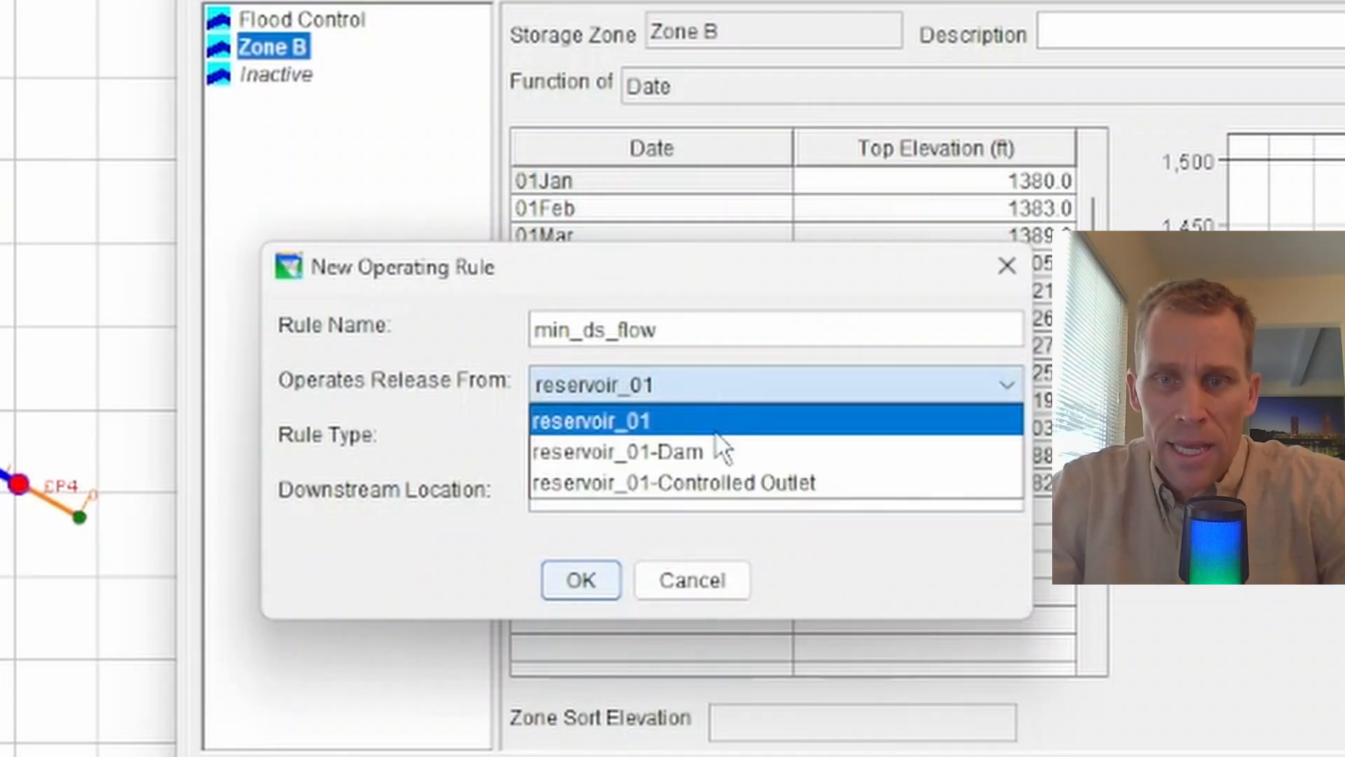
{"action": "left_click", "coordinate": [717, 453]}
{"action": "left_click", "coordinate": [706, 392]}
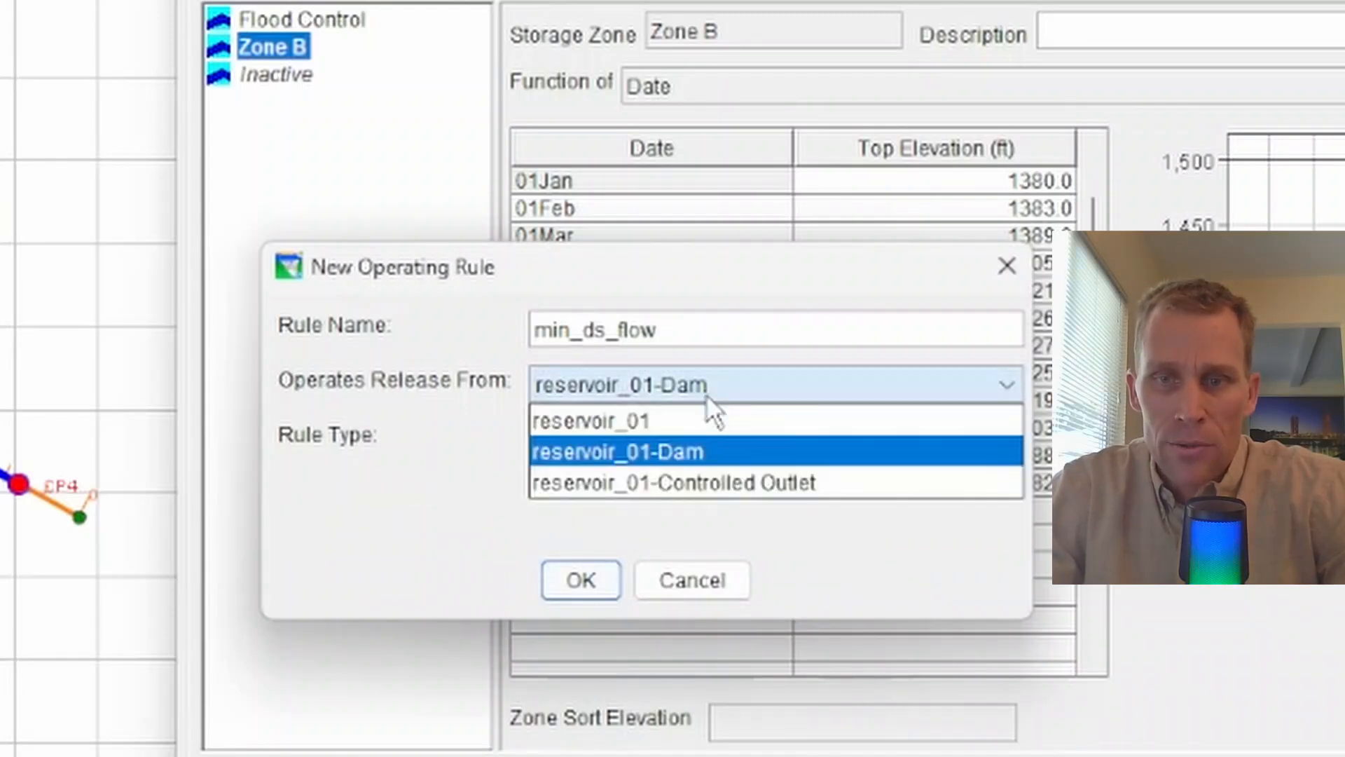
{"action": "left_click", "coordinate": [721, 476]}
{"action": "left_click", "coordinate": [715, 452]}
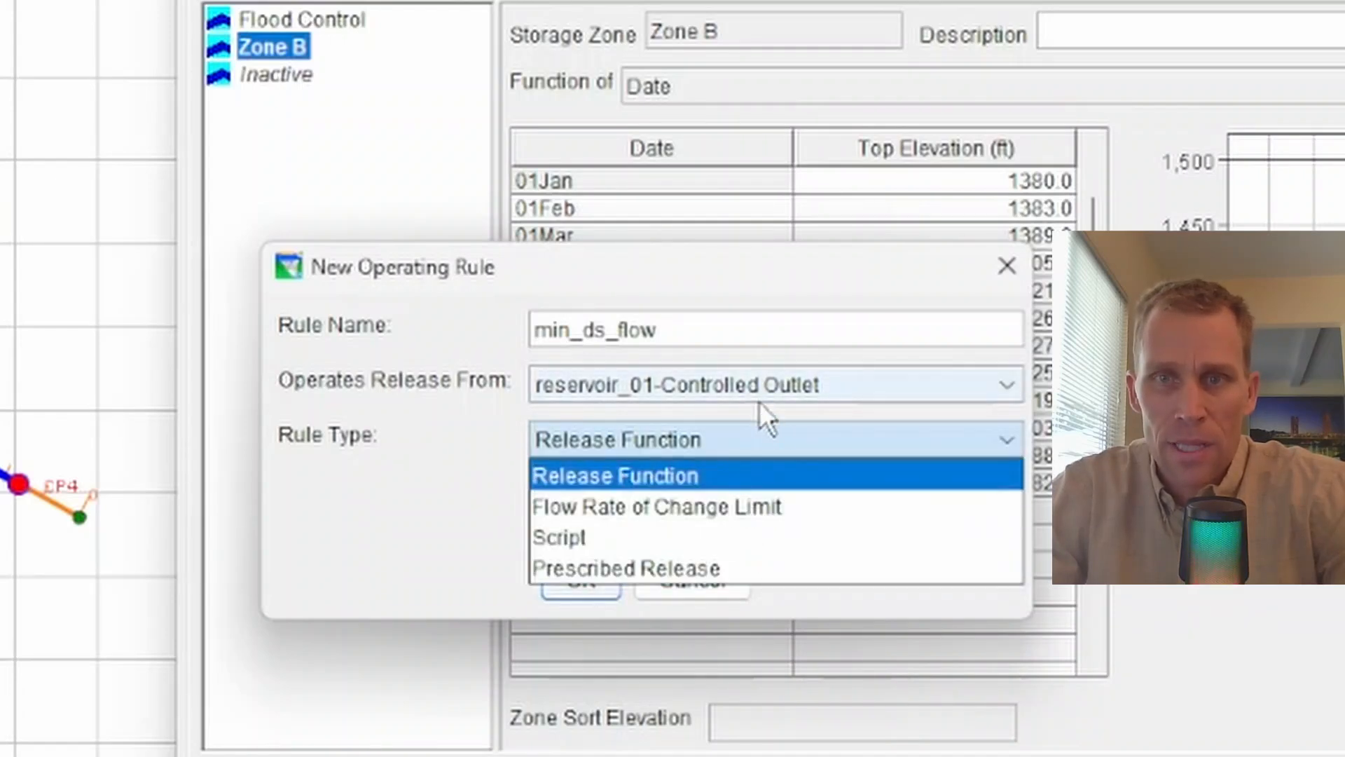
{"action": "left_click", "coordinate": [769, 418]}
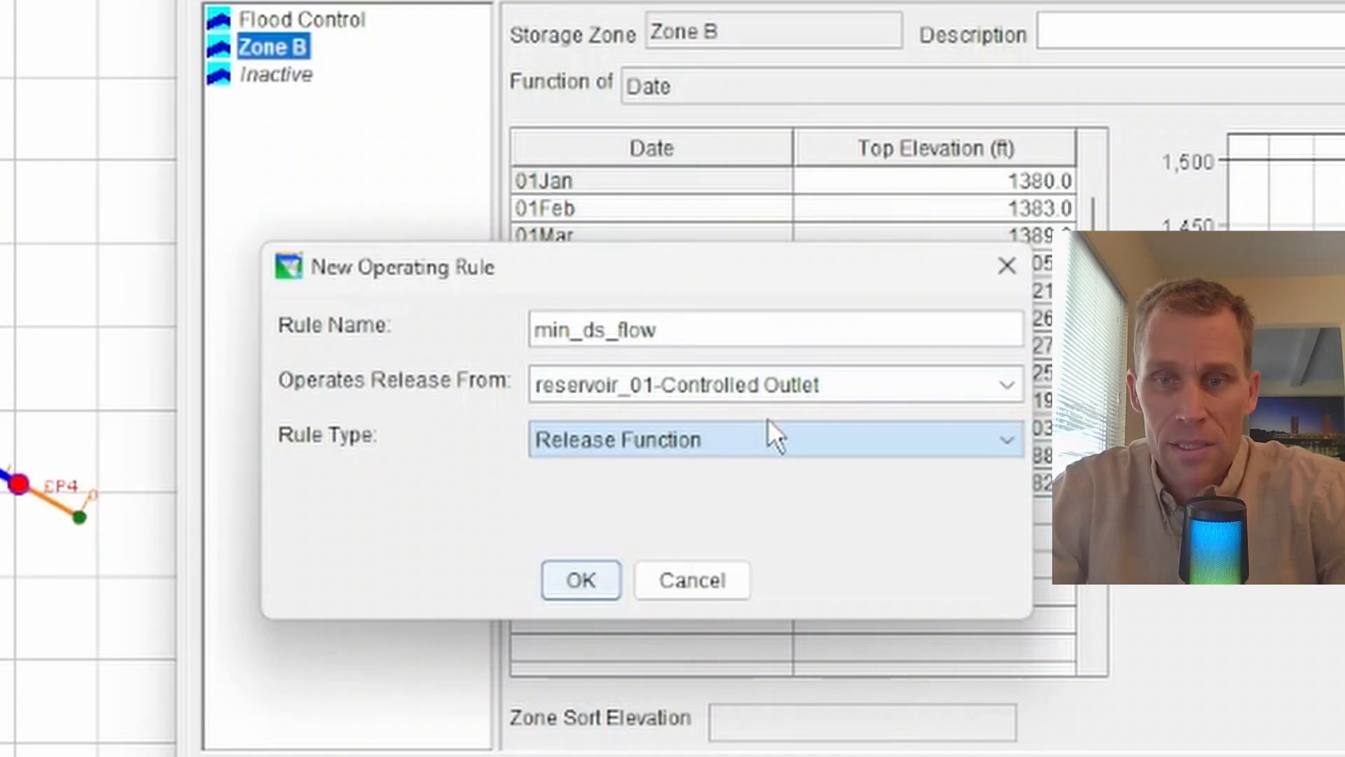
{"action": "left_click", "coordinate": [751, 397]}
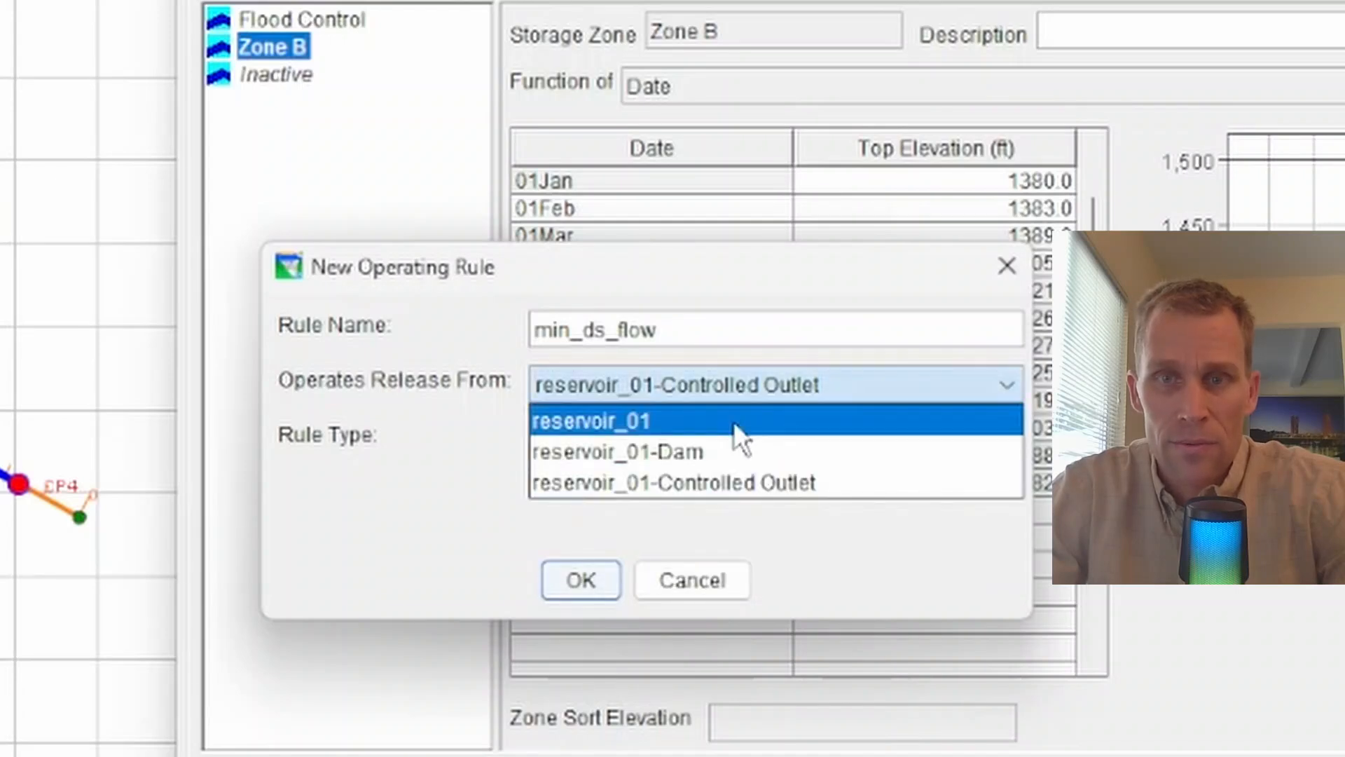
{"action": "left_click", "coordinate": [734, 422]}
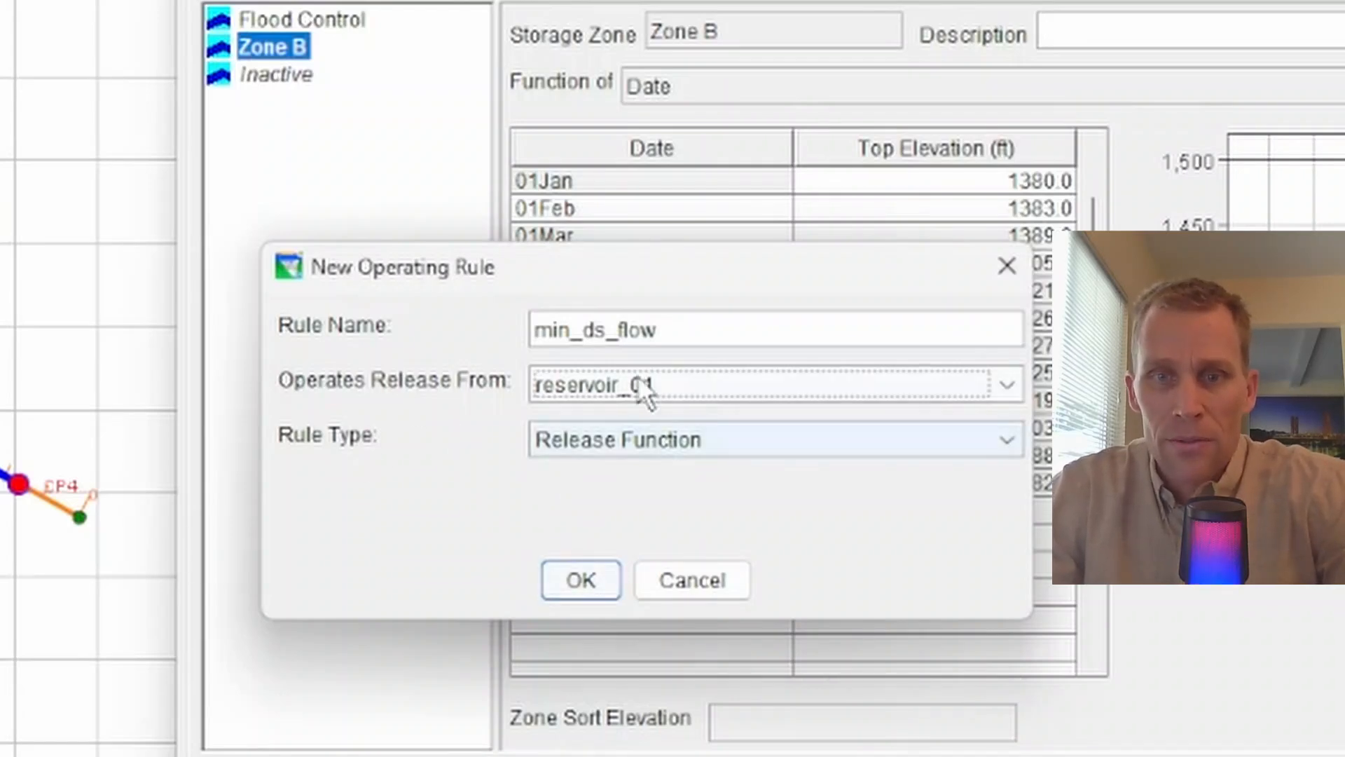
Set min_ds_flow to a Downstream Control Function at location CP4 and create it
{"action": "left_click", "coordinate": [599, 446]}
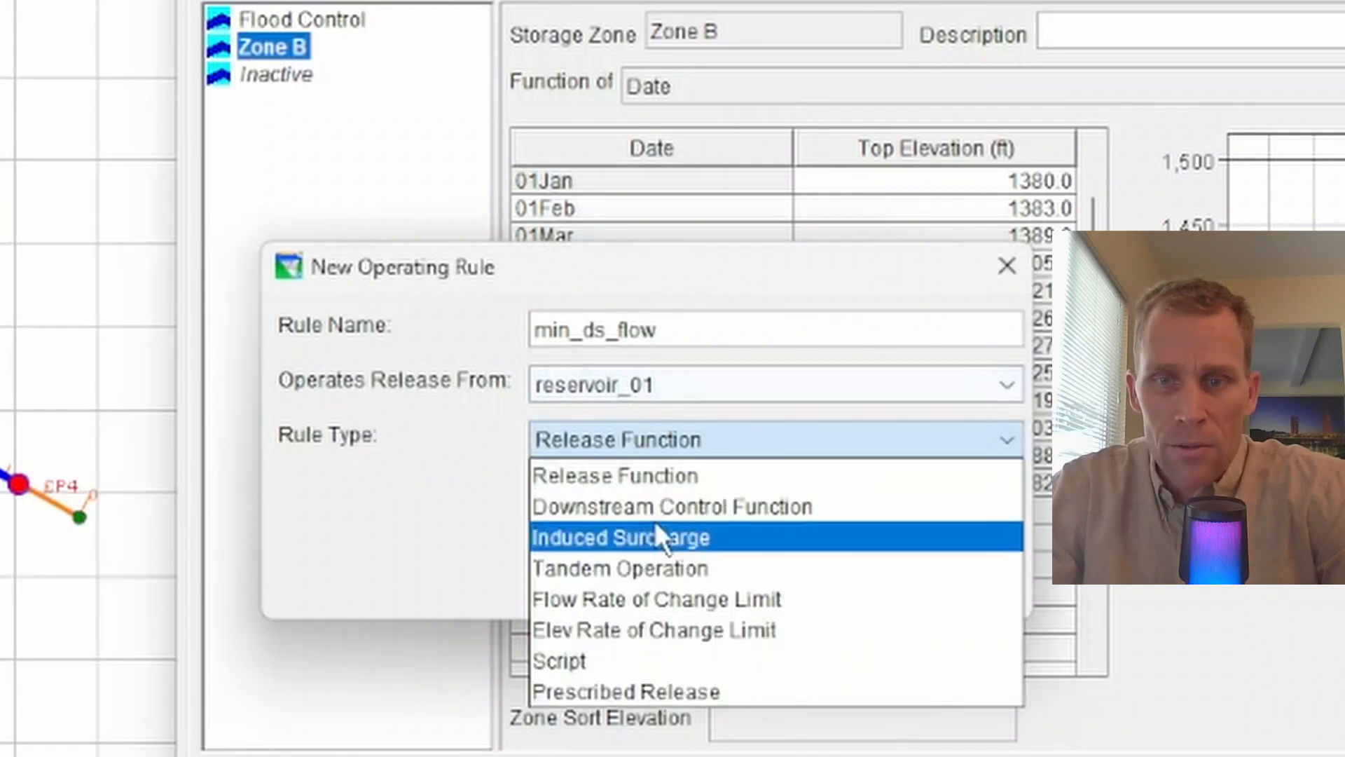
{"action": "left_click", "coordinate": [668, 505]}
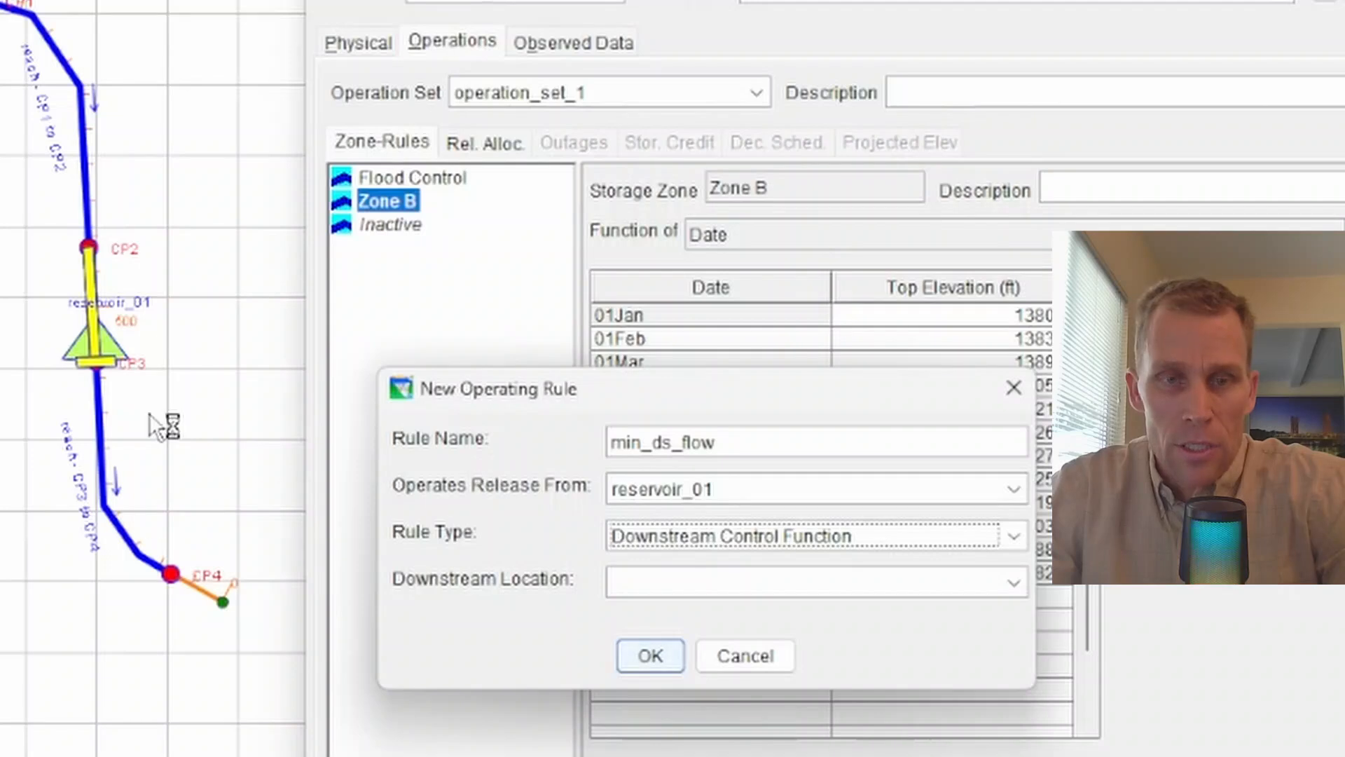
{"action": "left_click", "coordinate": [655, 586]}
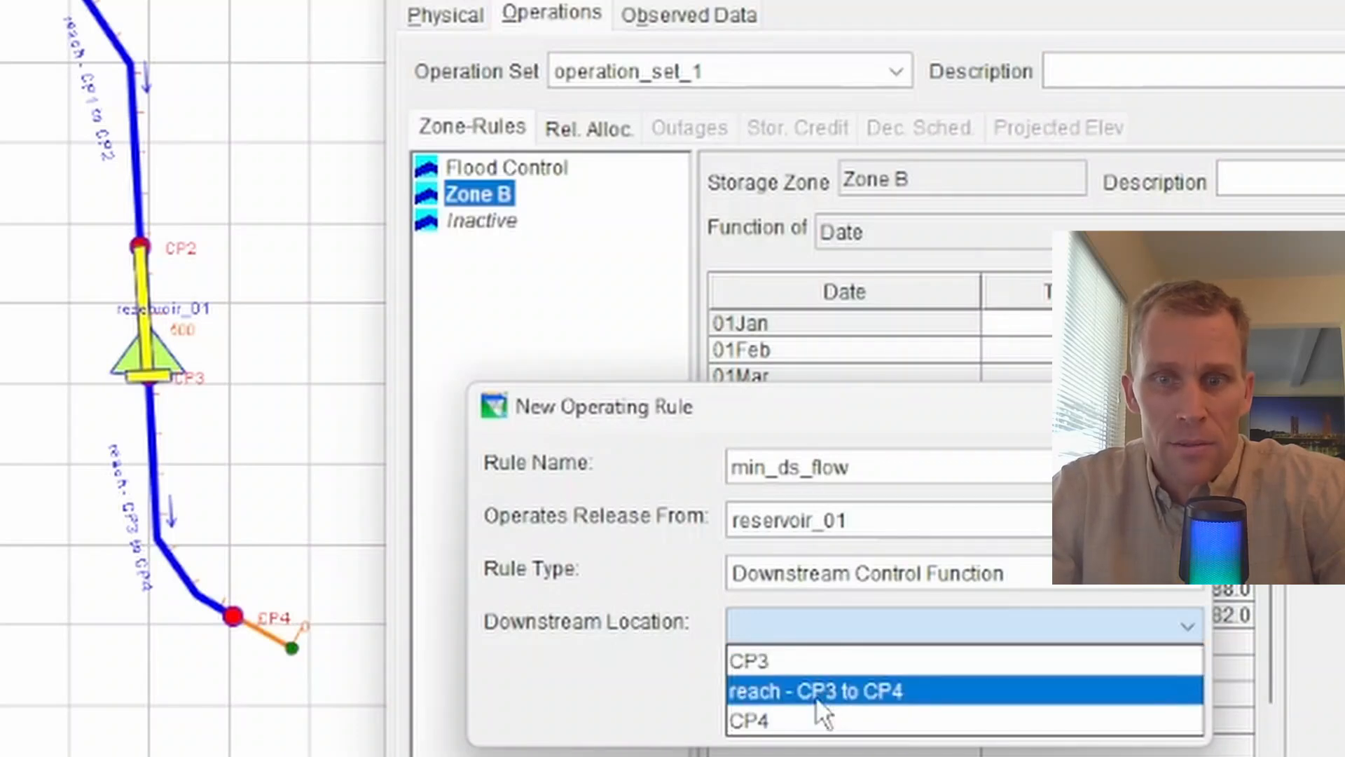
{"action": "left_click", "coordinate": [783, 717]}
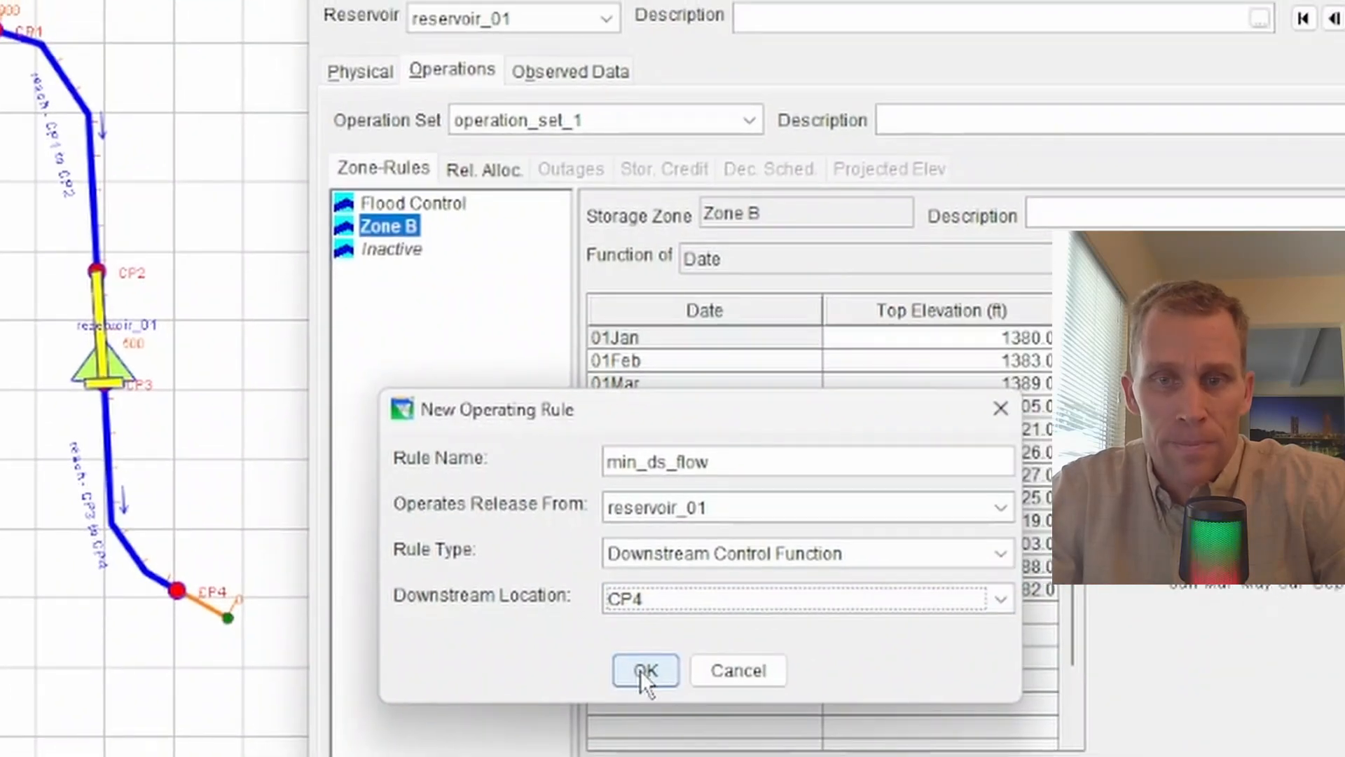
{"action": "left_click", "coordinate": [643, 671]}
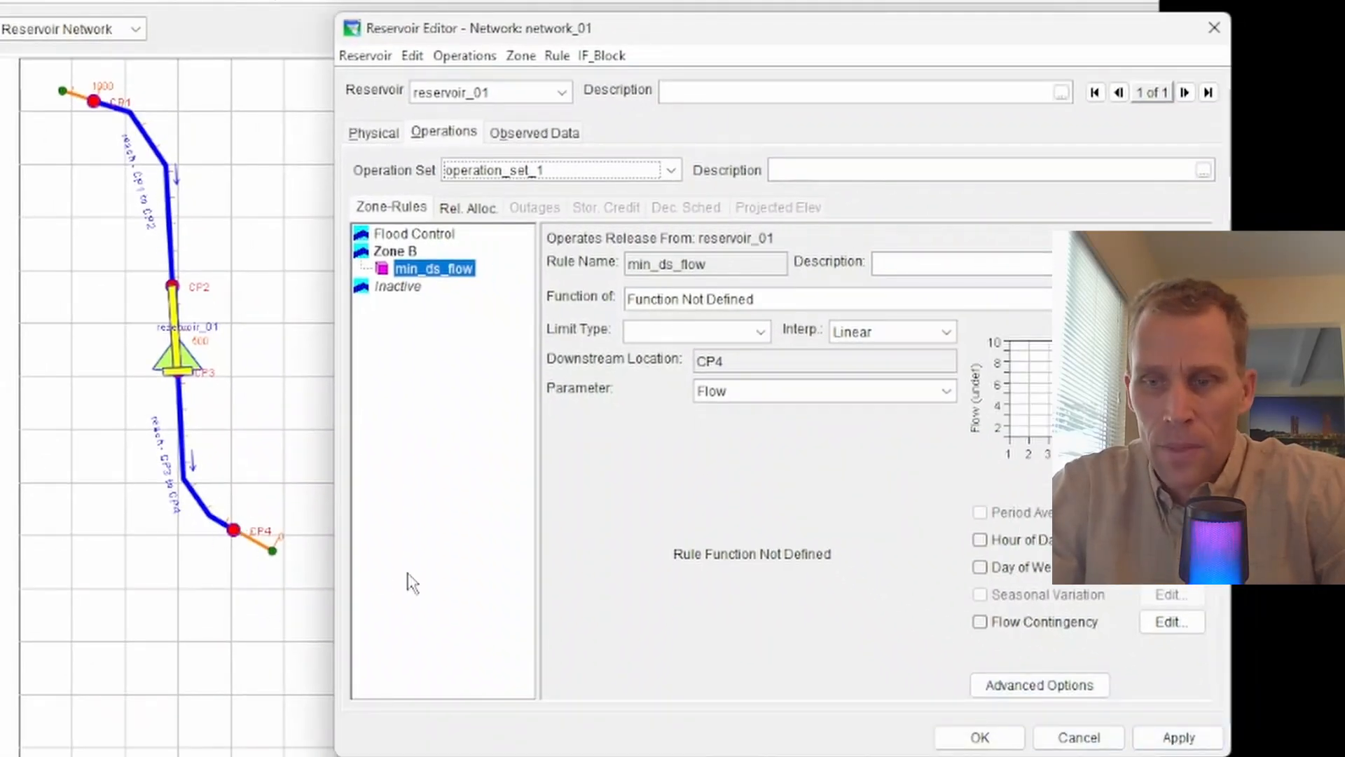
Apply the new rule to reservoir_01 and keep Linear interpolation
{"action": "left_click", "coordinate": [1178, 736]}
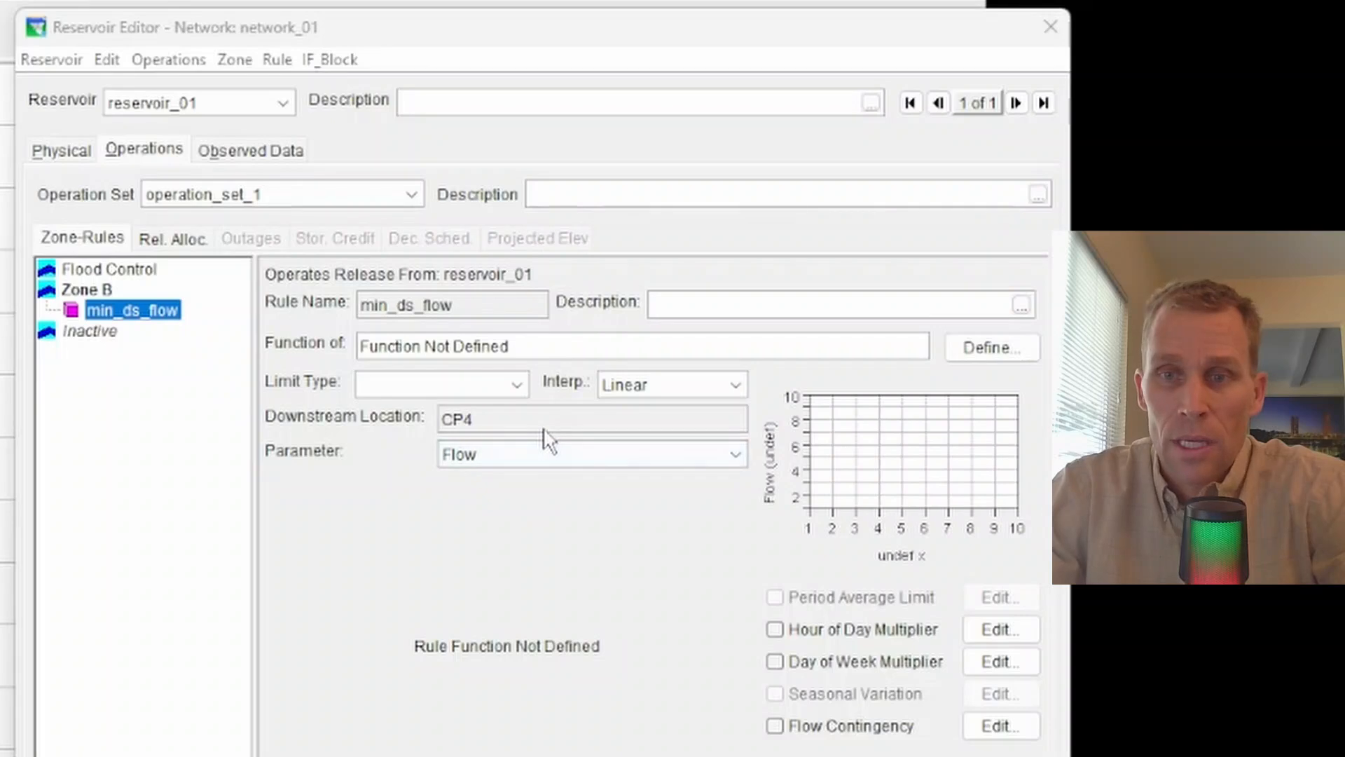
{"action": "left_click", "coordinate": [636, 384]}
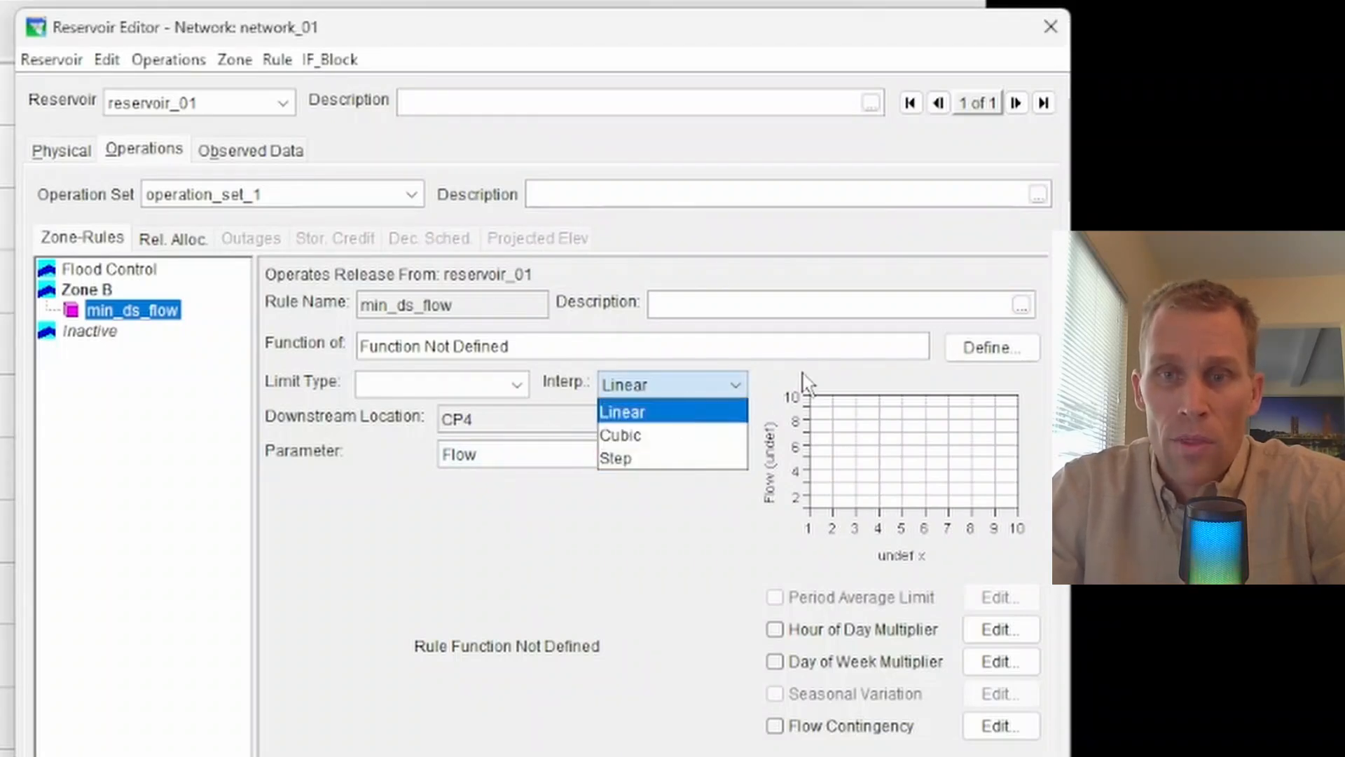
{"action": "left_click", "coordinate": [631, 413]}
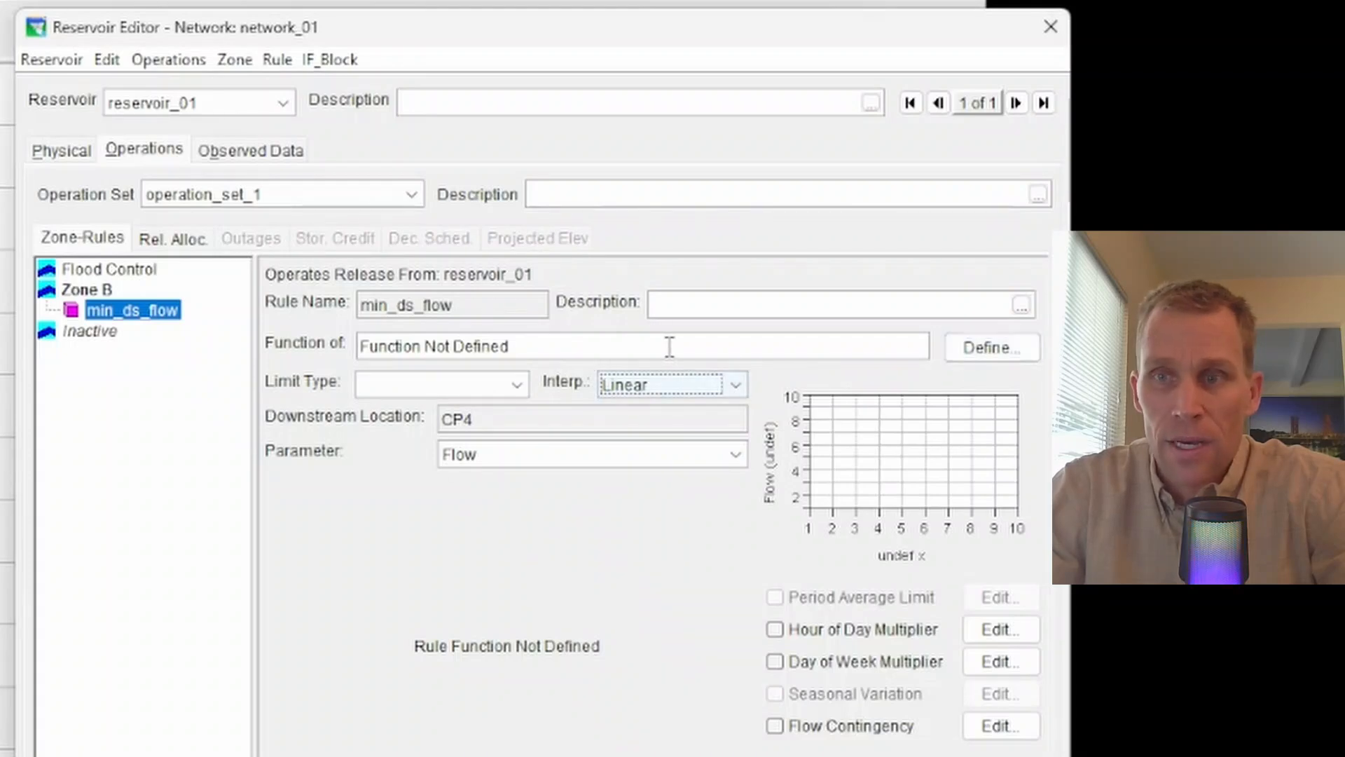
Make the release a function of Date and paste the twelve monthly date/flow rows
{"action": "left_click", "coordinate": [979, 346]}
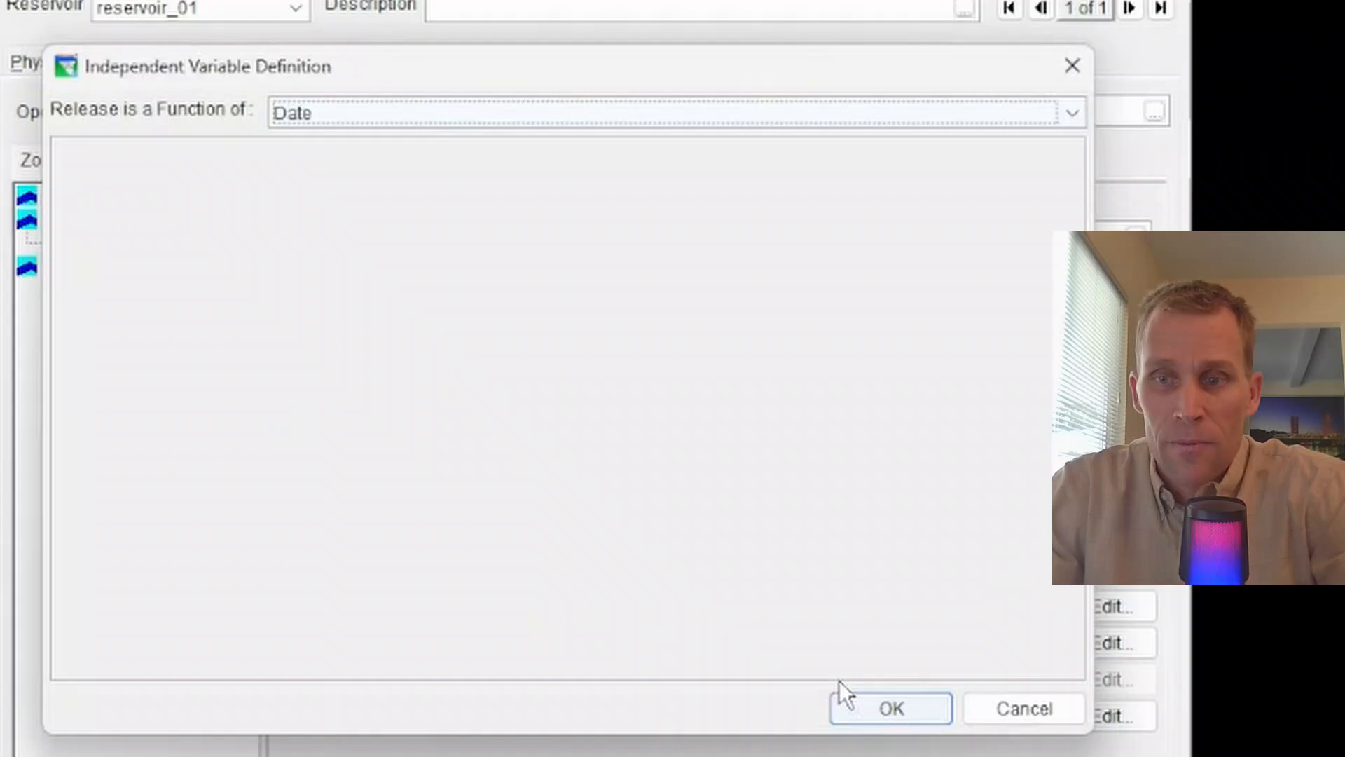
{"action": "left_click", "coordinate": [878, 707]}
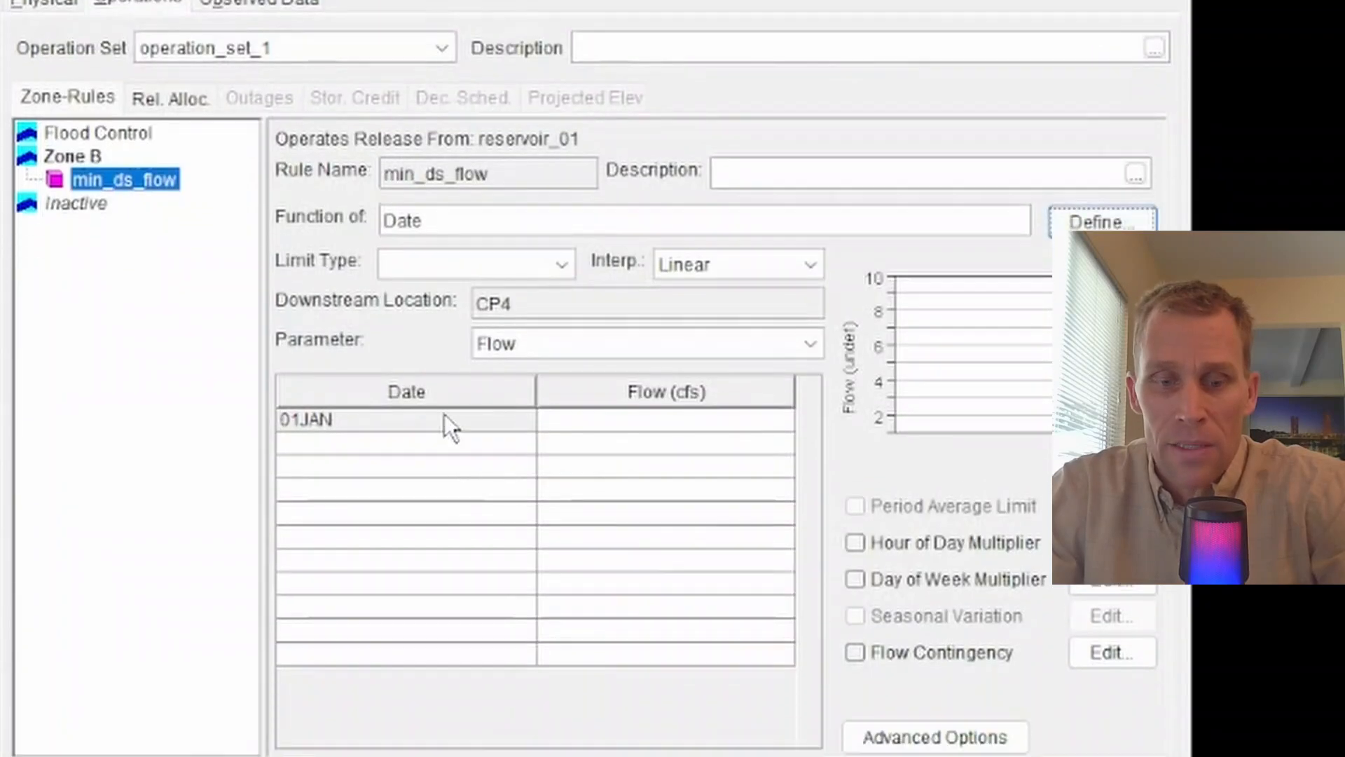
{"action": "left_click", "coordinate": [445, 484]}
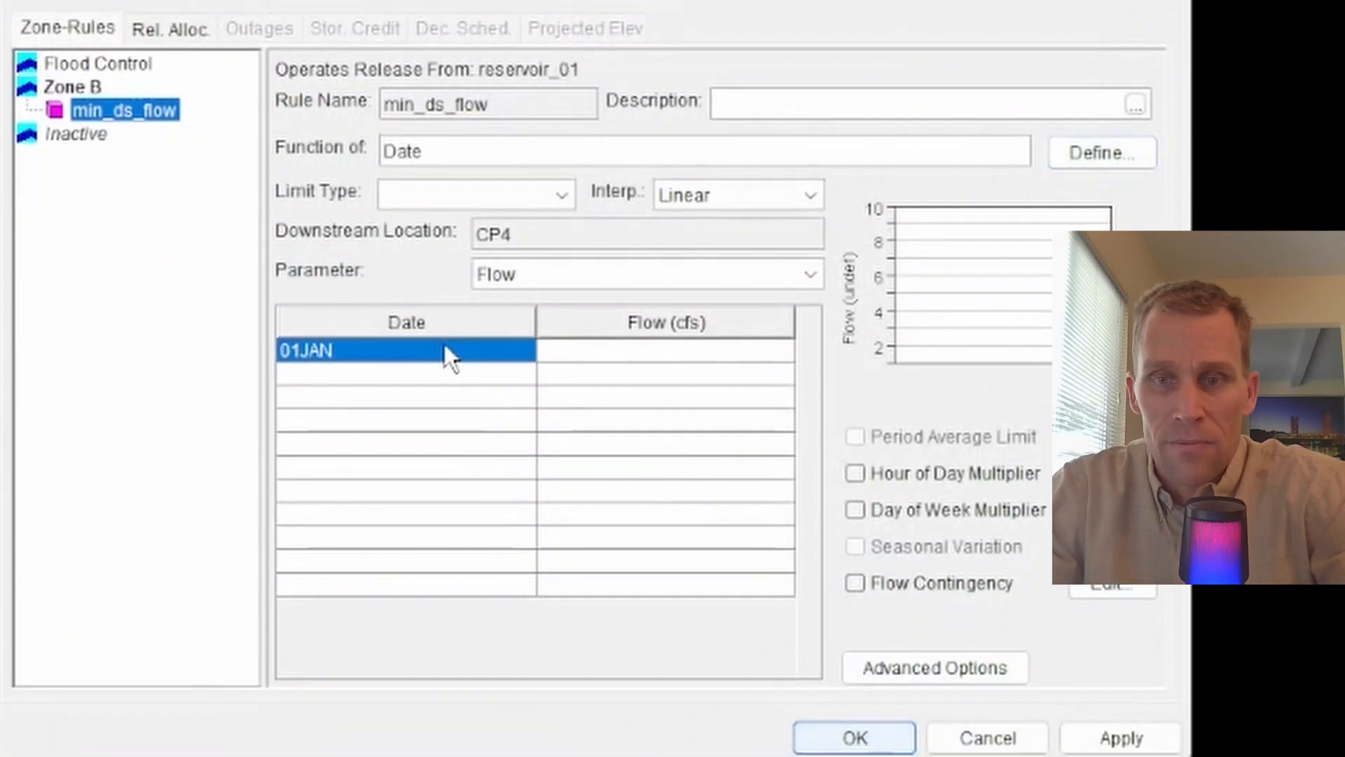
{"action": "type", "text": "01JAN\t800.0 01Feb\t790.0 01Mar\t780.0 01Apr\t760.0 01May\t750.0 01Jun\t750.0 01Jul\t750.0 01Aug\t760.0 01Sep\t780.0 01Oct\t790.0 01Nov\t800.0 01Dec\t800.0"}
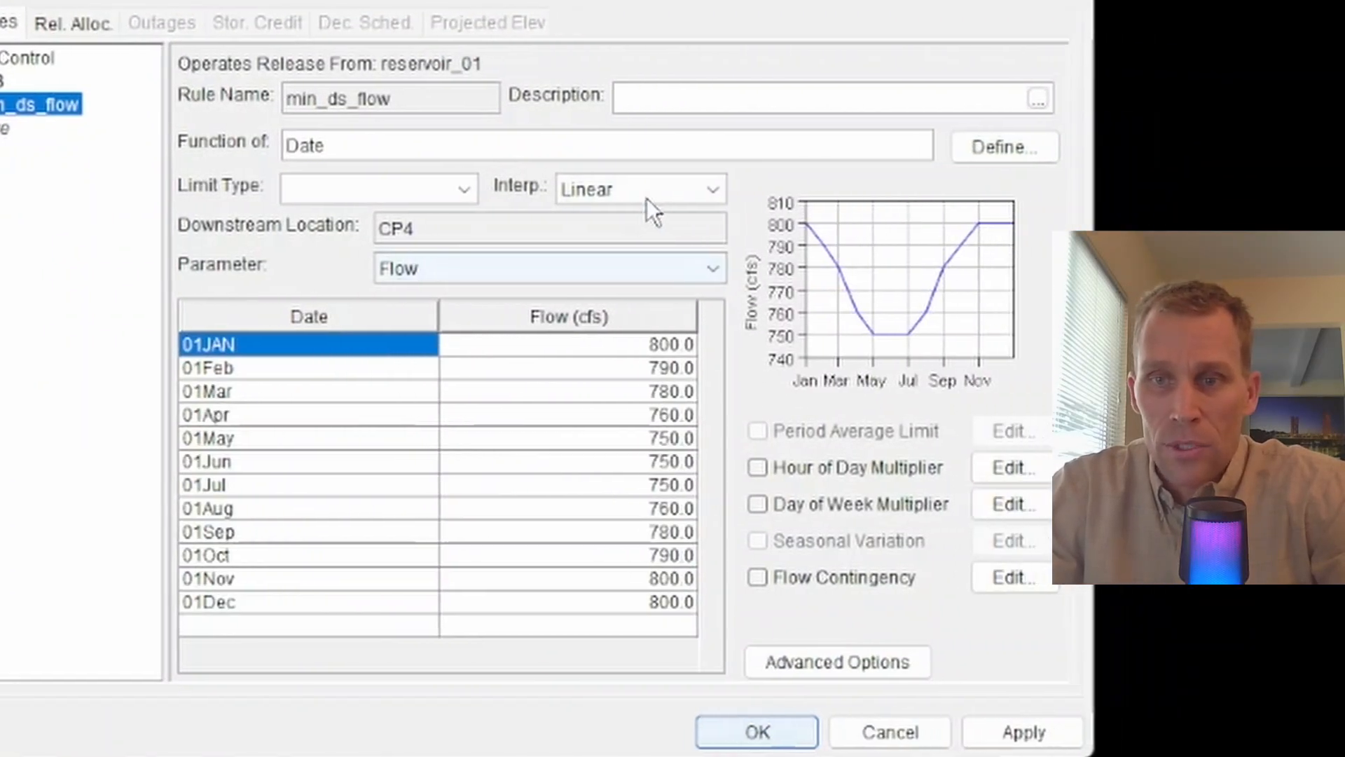
Set interpolation to Step, apply the changes, and dismiss the empty limit type error
{"action": "left_click", "coordinate": [743, 190]}
{"action": "left_click", "coordinate": [619, 272]}
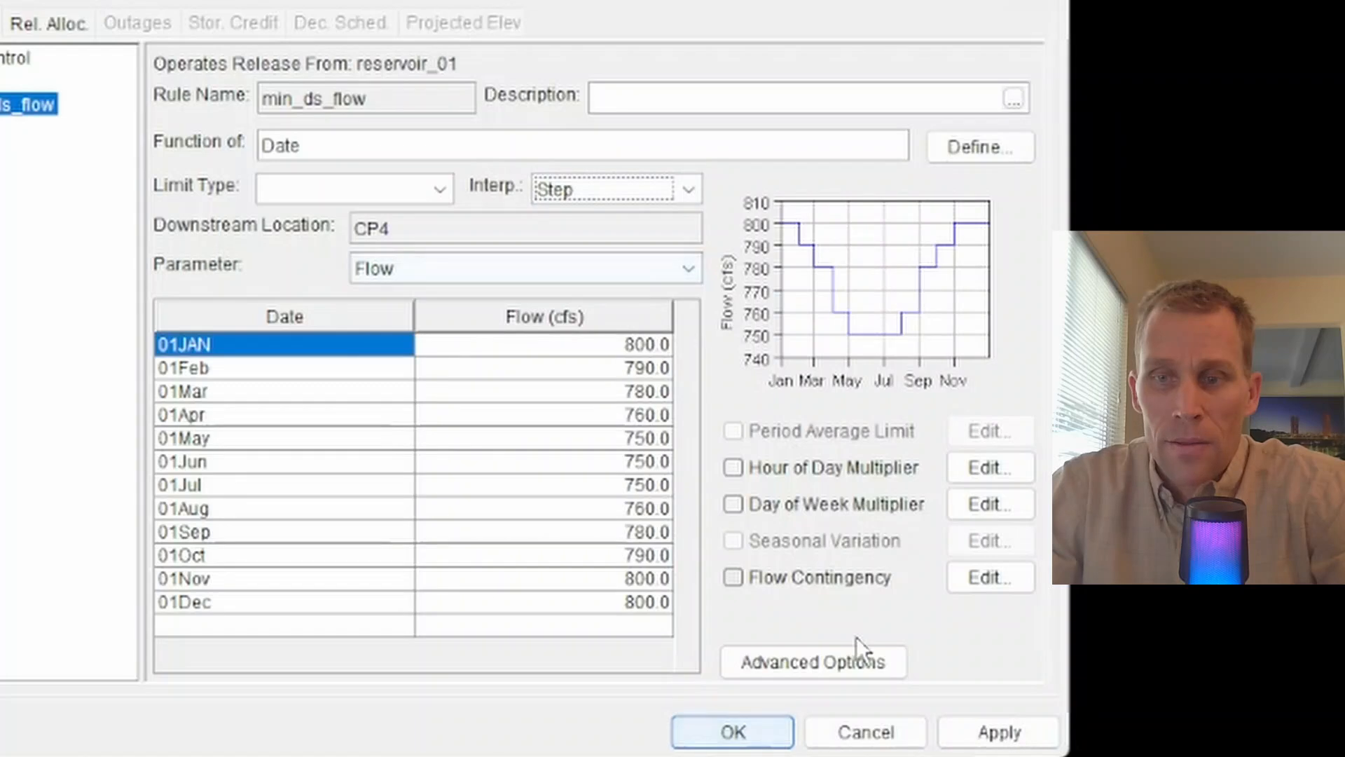
{"action": "left_click", "coordinate": [986, 728]}
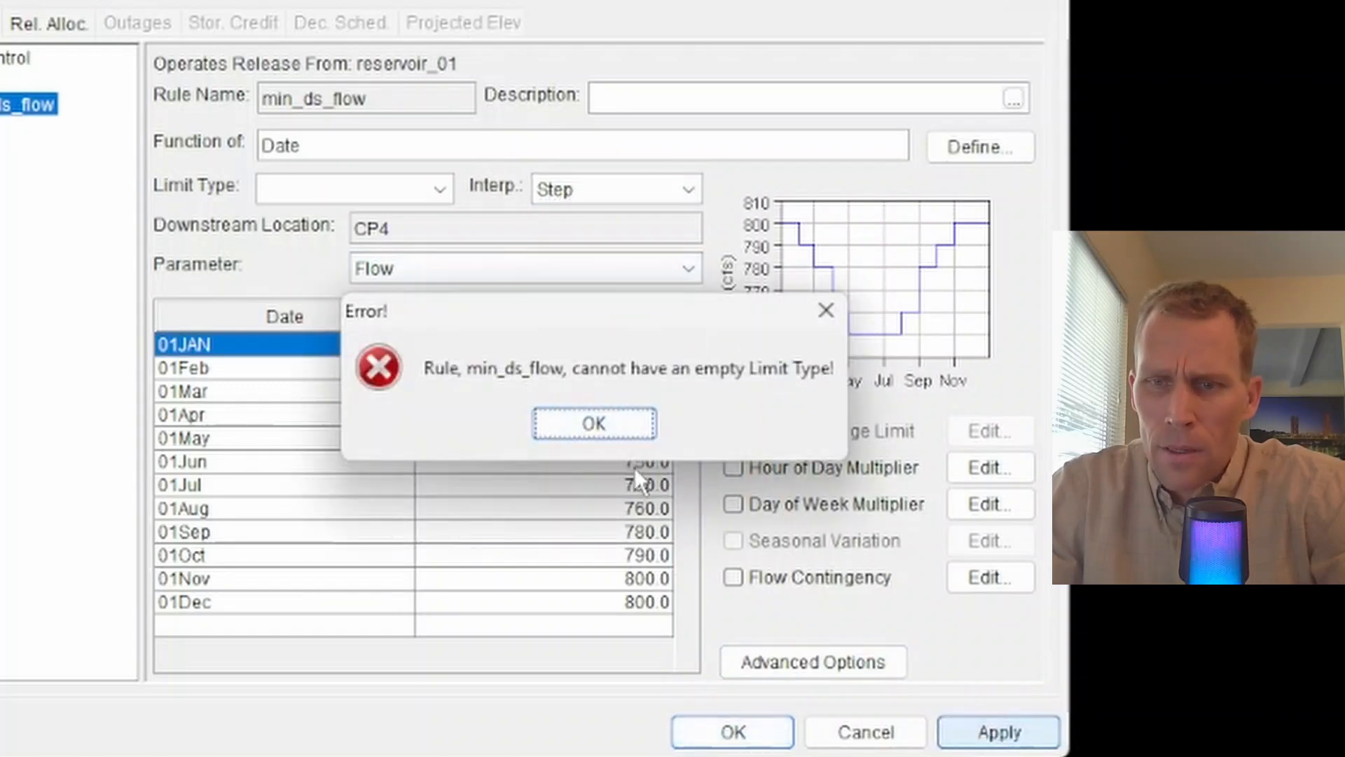
{"action": "left_click", "coordinate": [594, 424]}
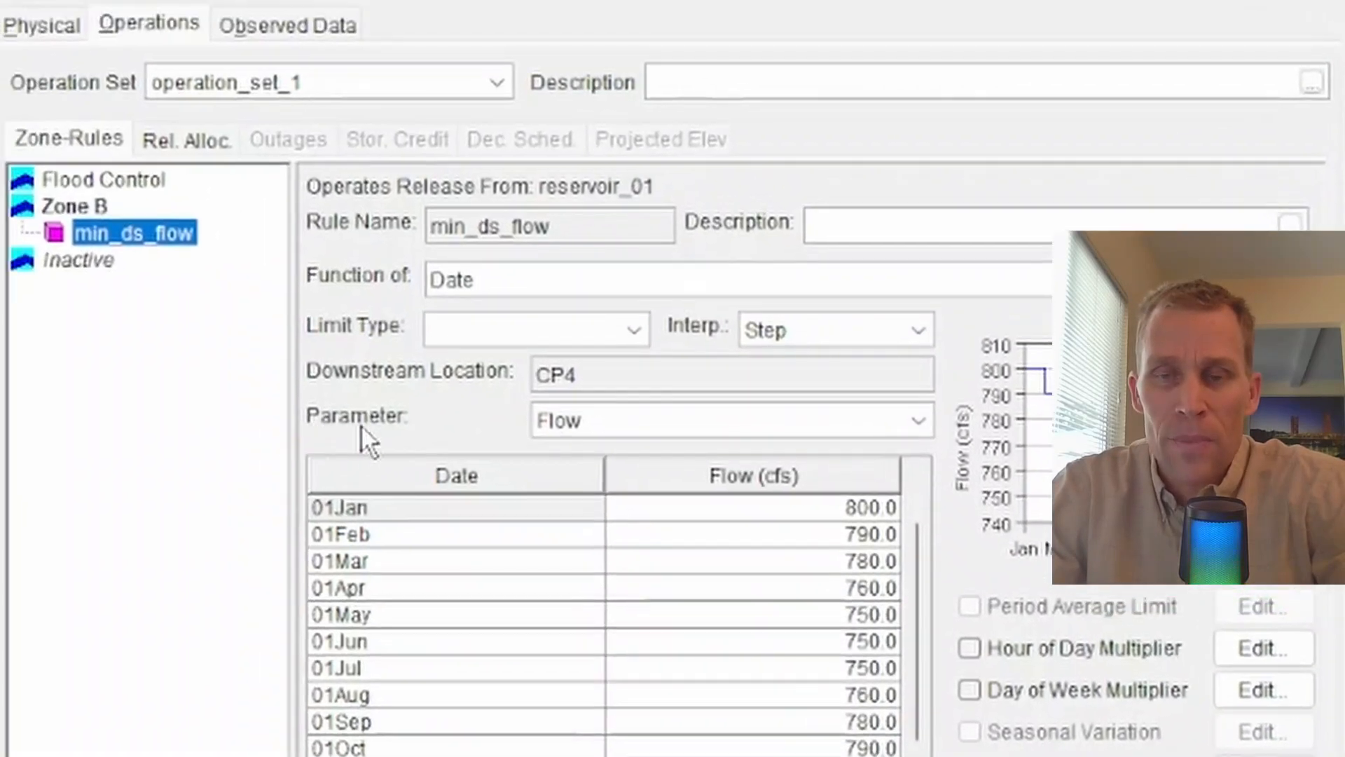
Keep Flow as the controlled parameter and set the limit type to Minimum
{"action": "left_click", "coordinate": [671, 426]}
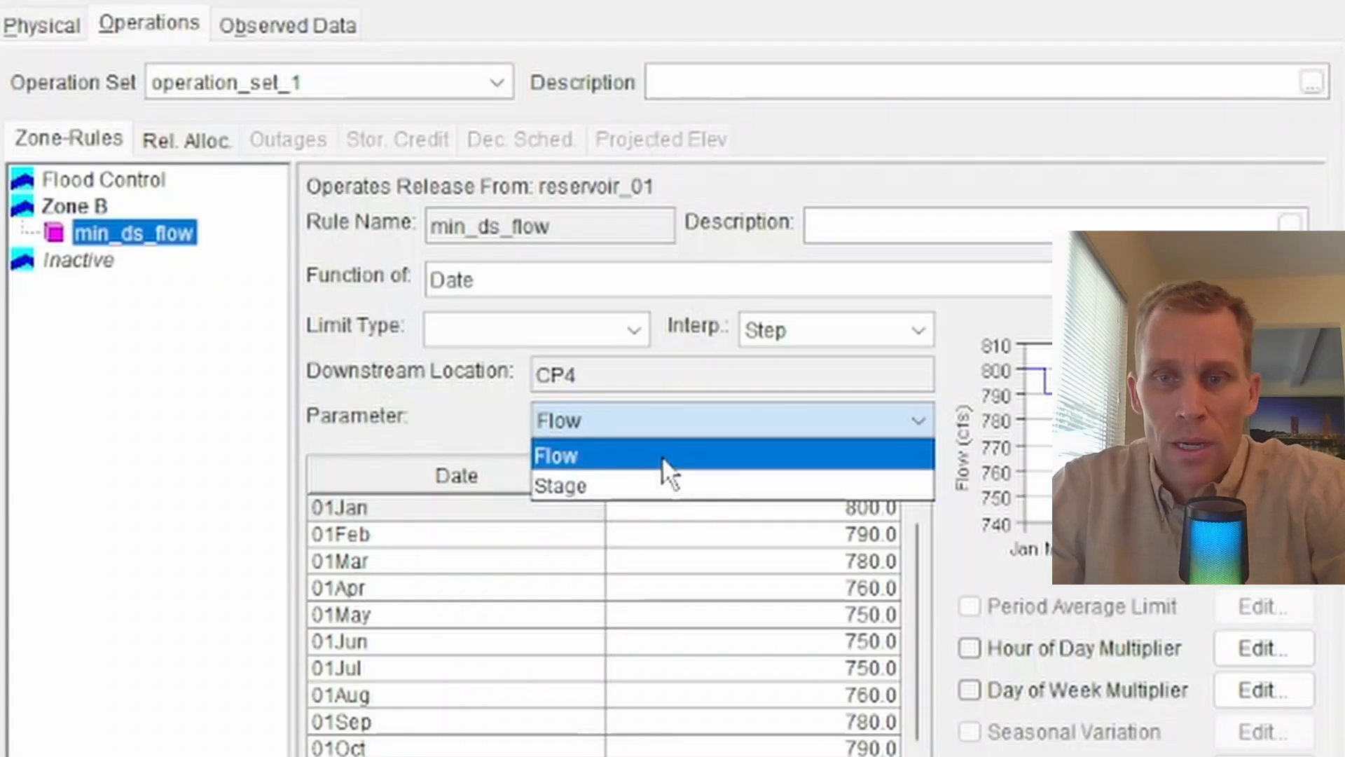
{"action": "left_click", "coordinate": [662, 453]}
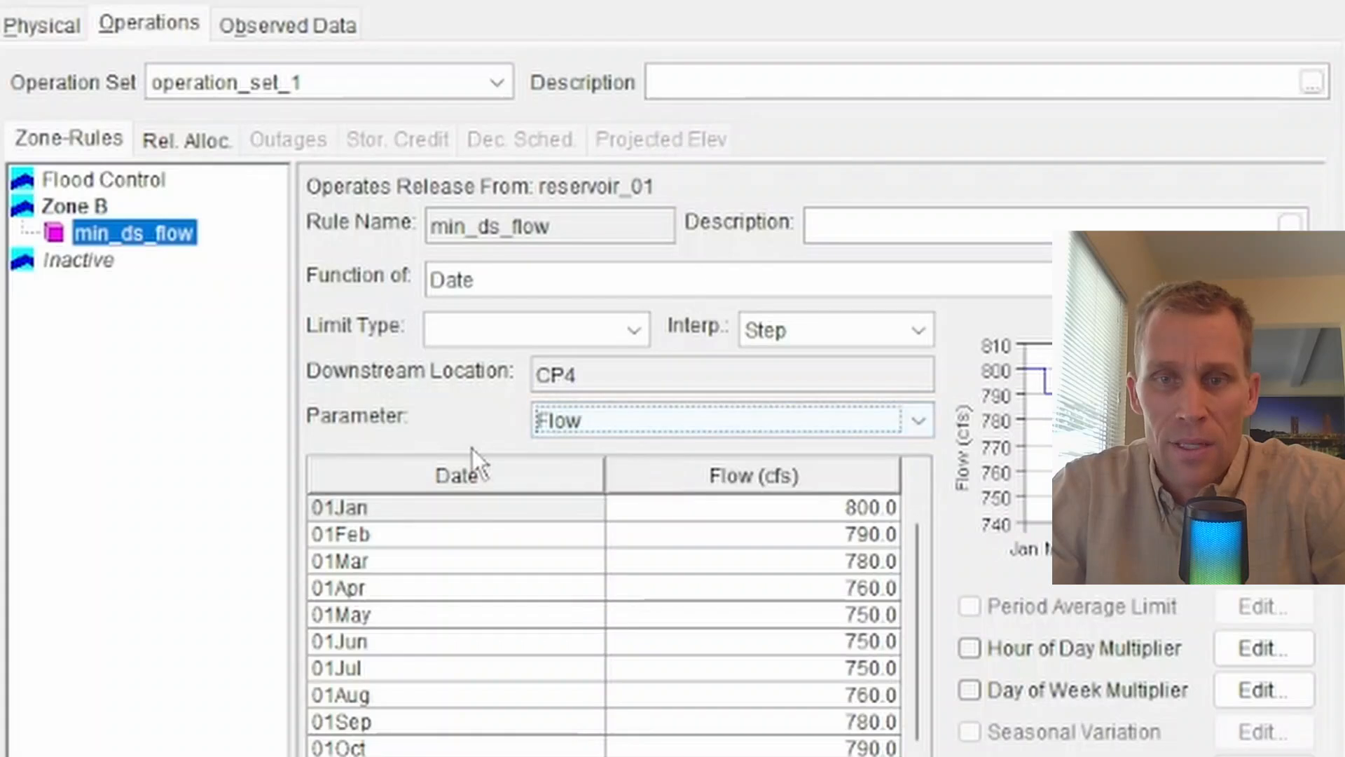
{"action": "left_click", "coordinate": [601, 416]}
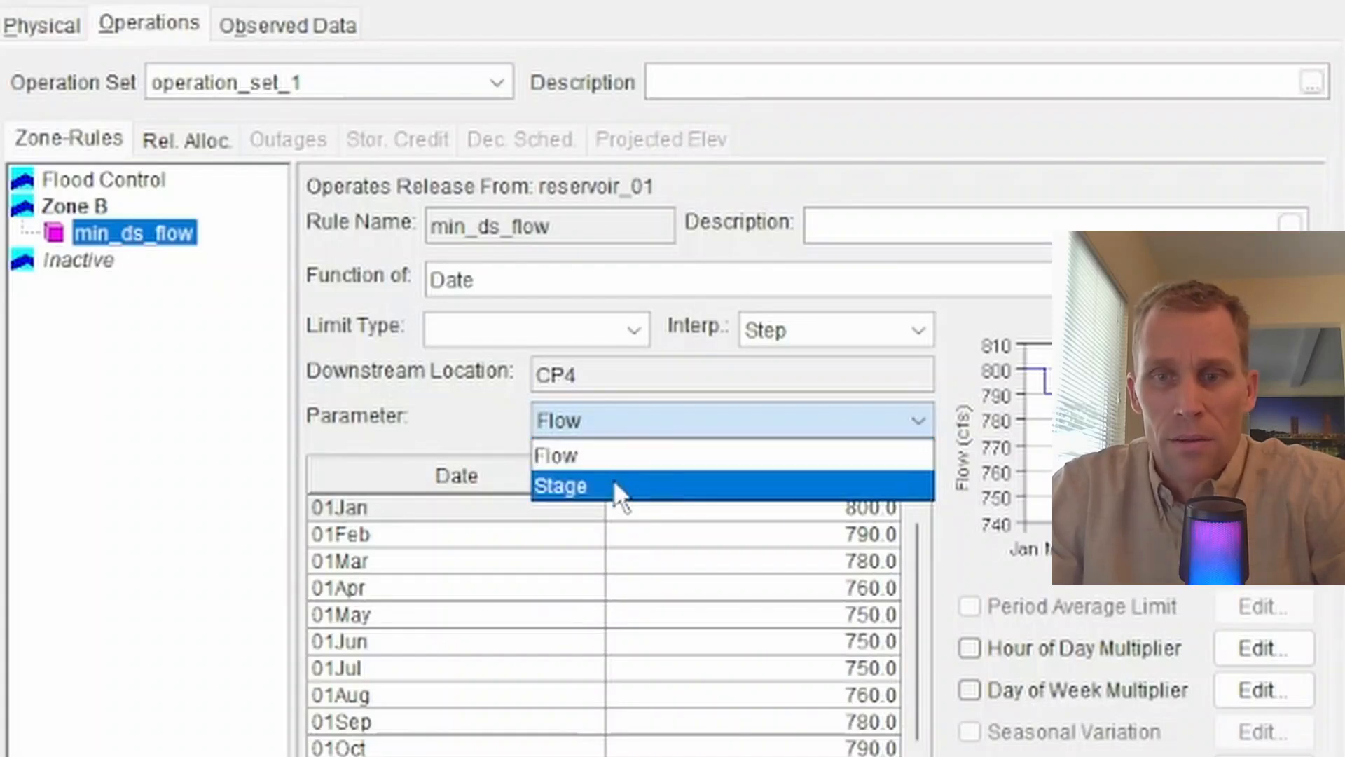
{"action": "left_click", "coordinate": [608, 458]}
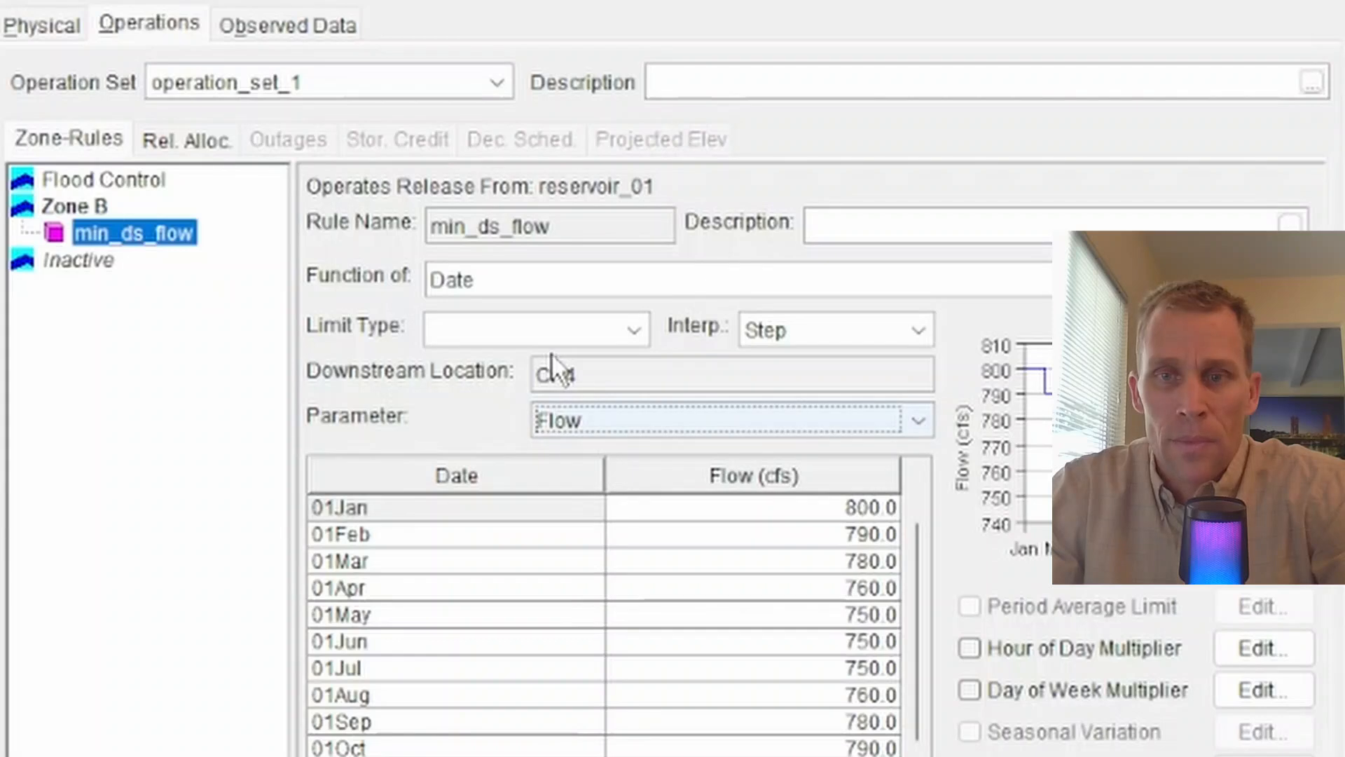
{"action": "left_click", "coordinate": [641, 337]}
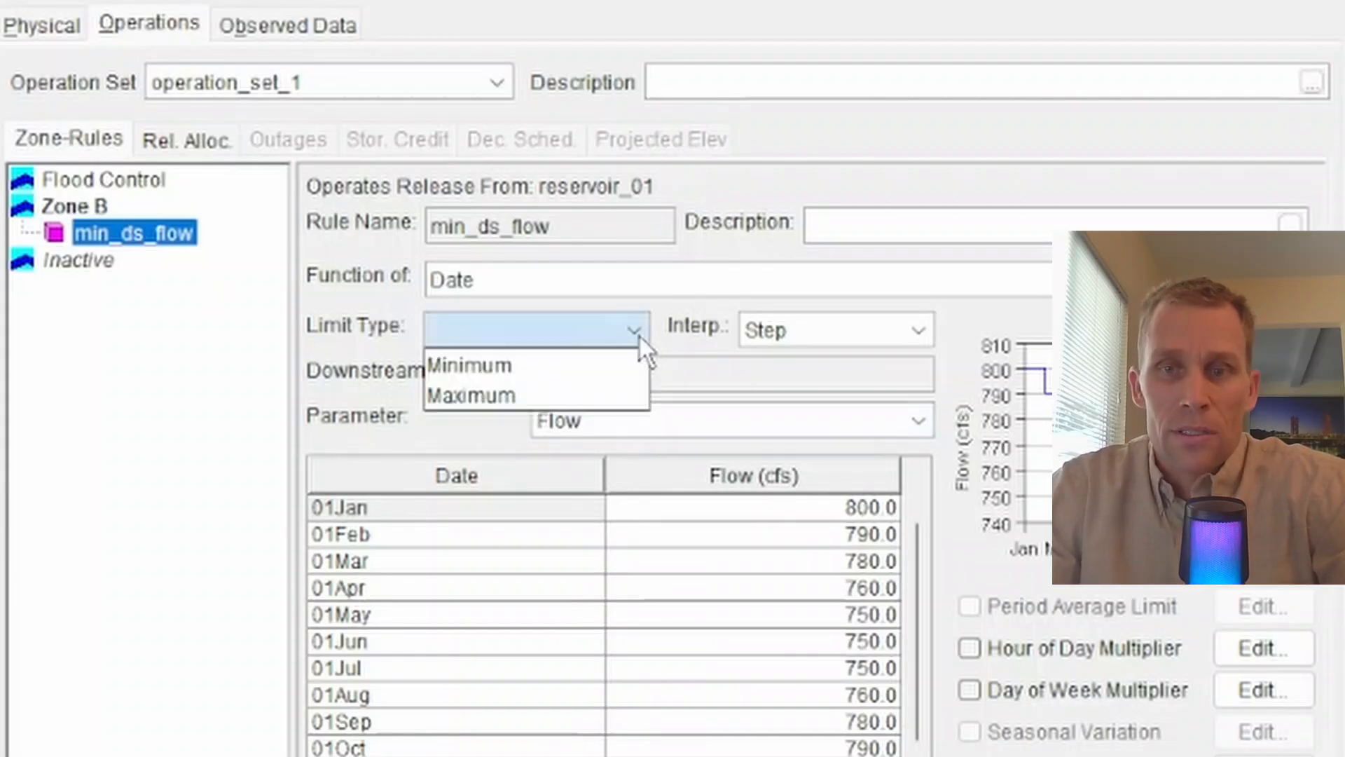
{"action": "left_click", "coordinate": [556, 371]}
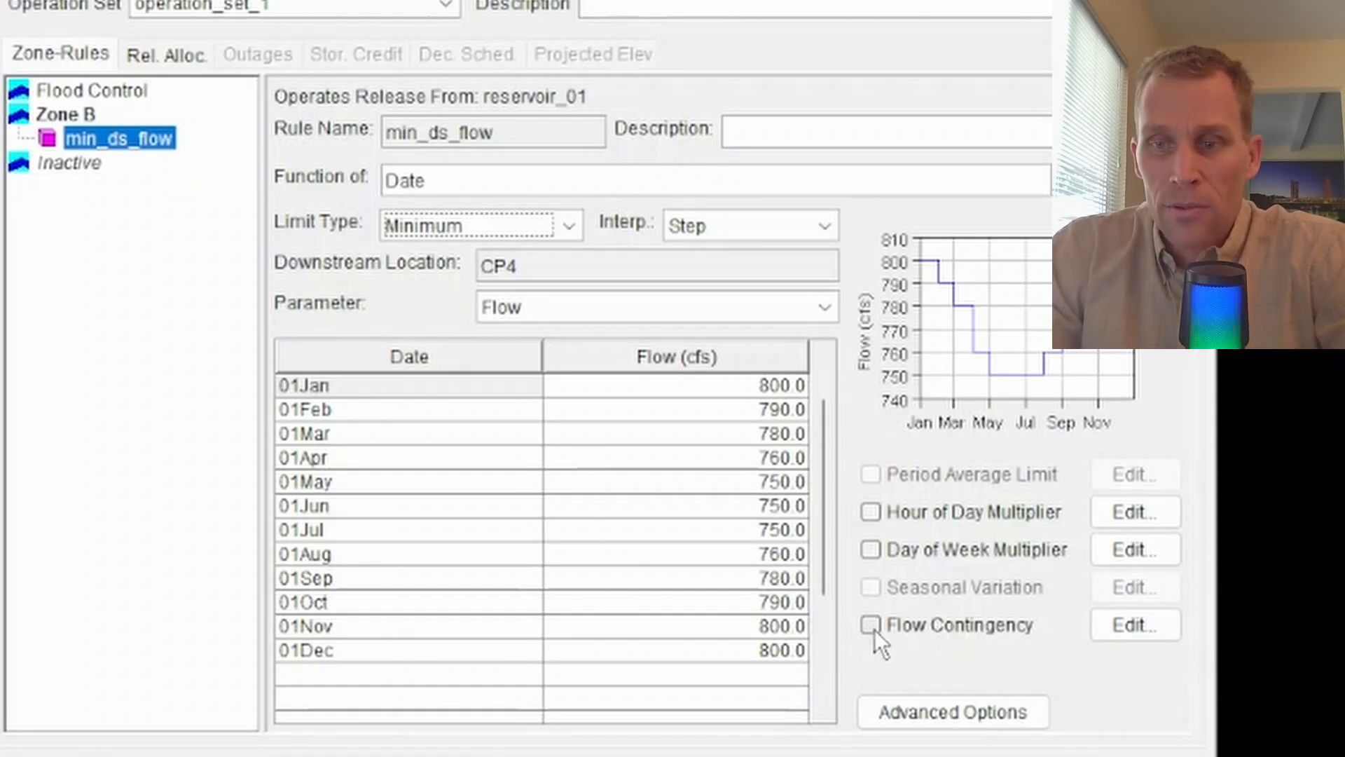
Enable flow contingency with a constant contingency percentage of 20%
{"action": "left_click", "coordinate": [1136, 625]}
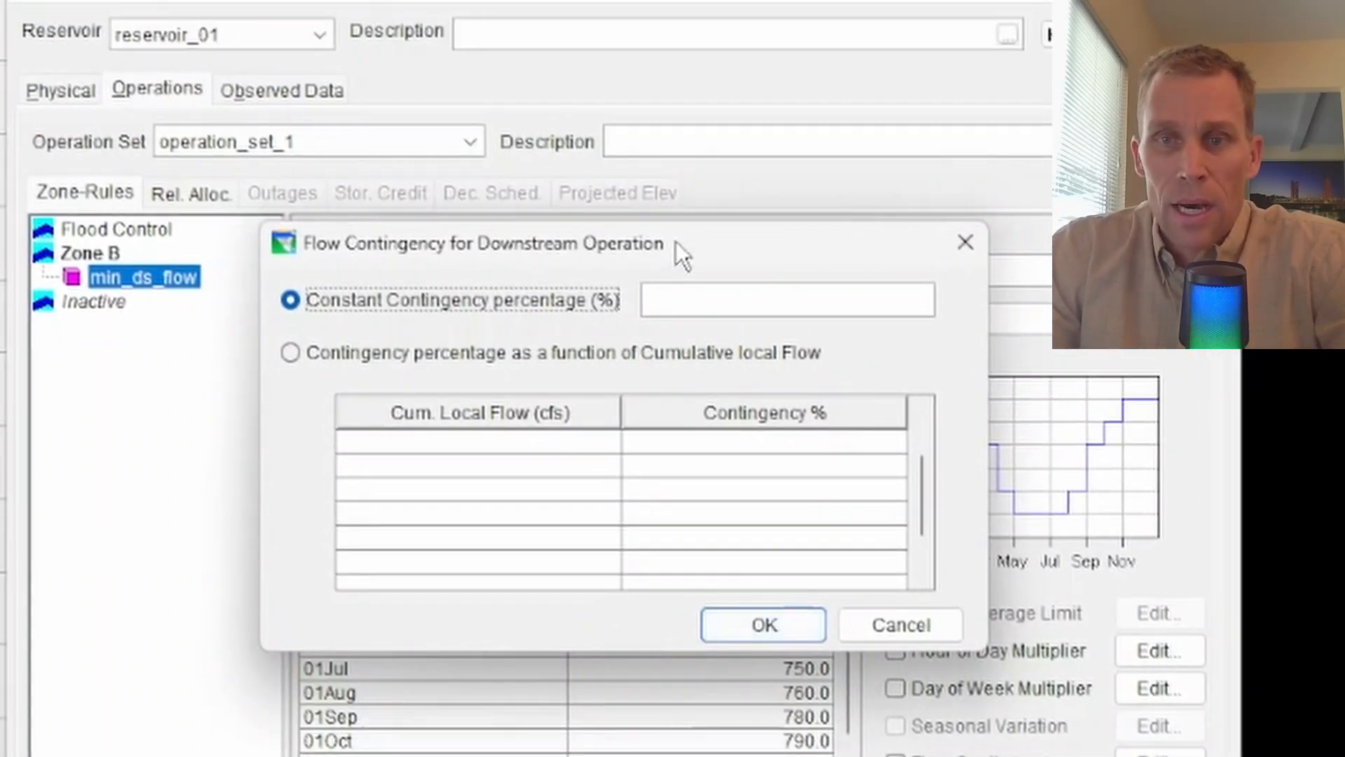
{"action": "left_click_drag", "start_coordinate": [676, 241], "coordinate": [599, 425]}
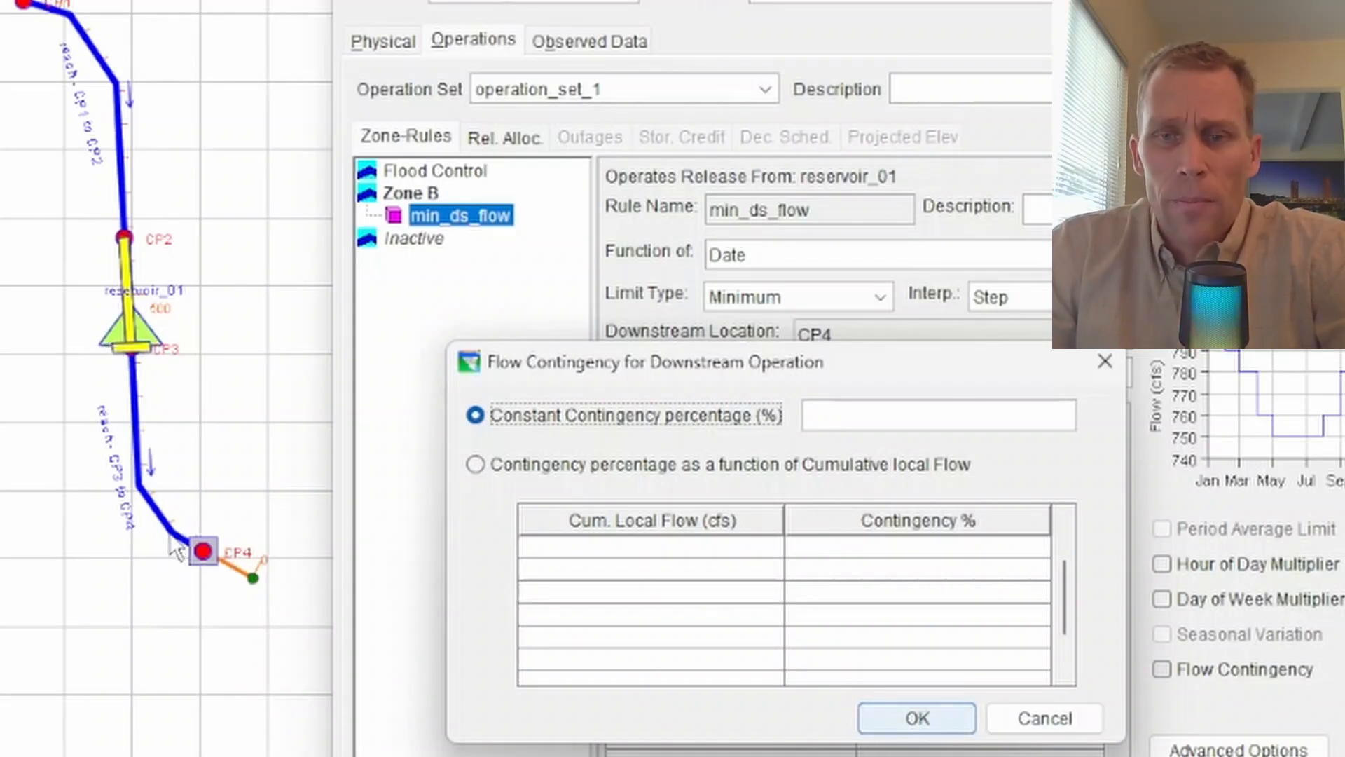
{"action": "left_click", "coordinate": [845, 419]}
{"action": "type", "text": "20"}
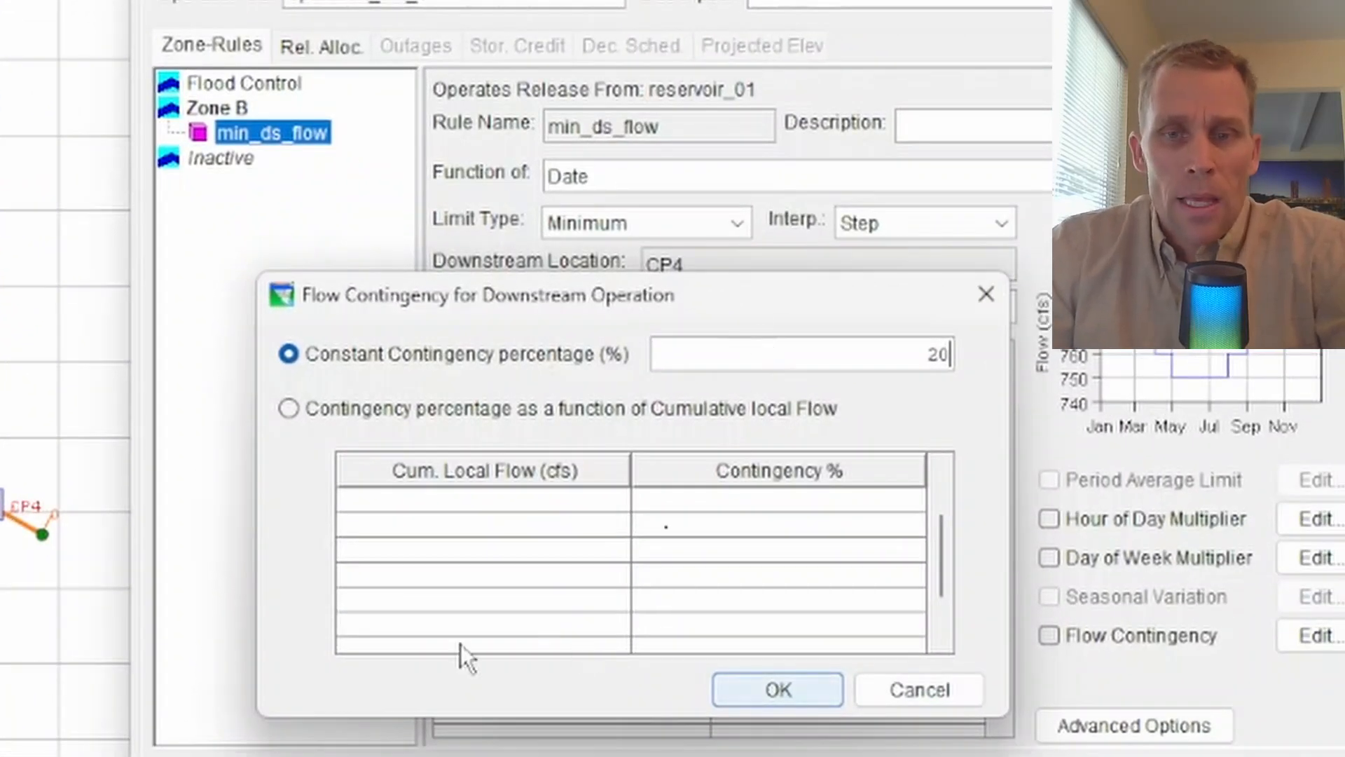
{"action": "left_click", "coordinate": [774, 689]}
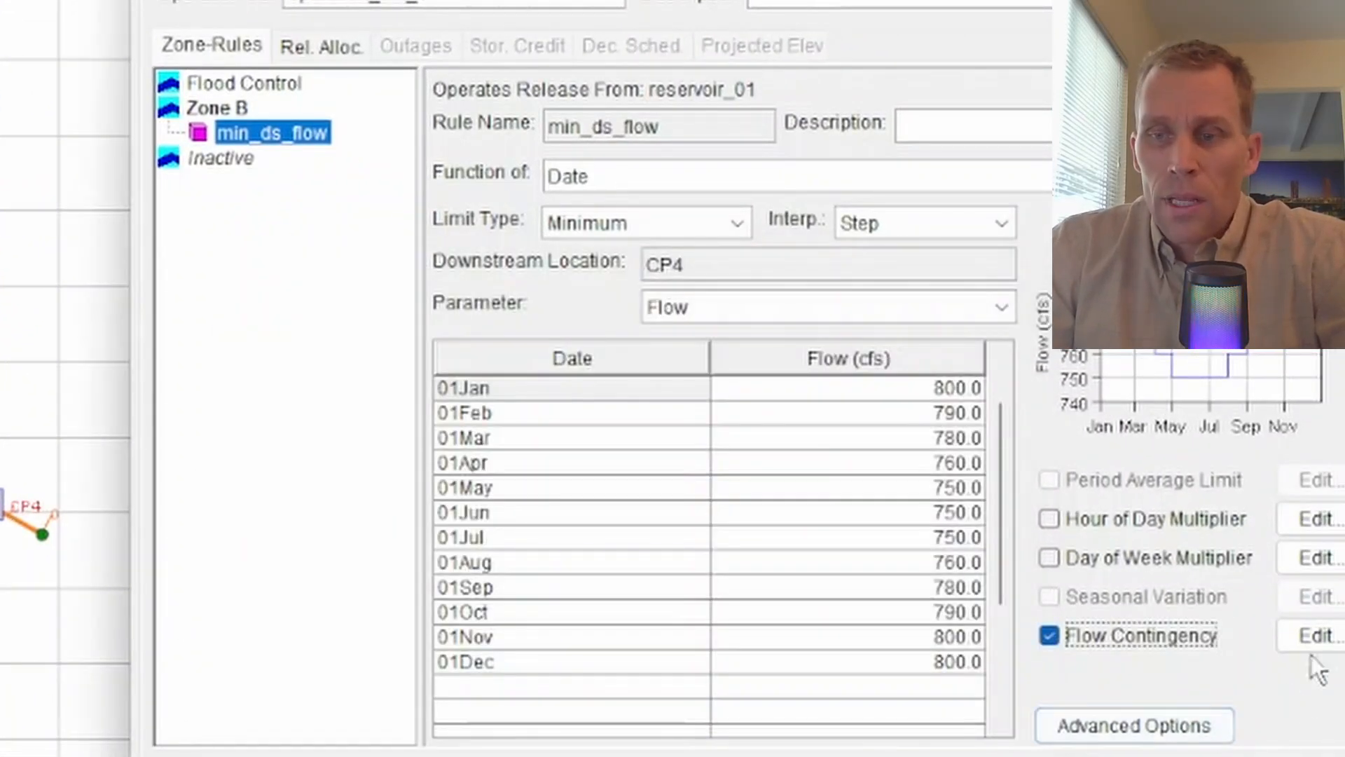
Base contingency on cumulative local flow: 0, 10, 20, 30% at 0, 100, 250, 1,000 cfs
{"action": "left_click", "coordinate": [1311, 635]}
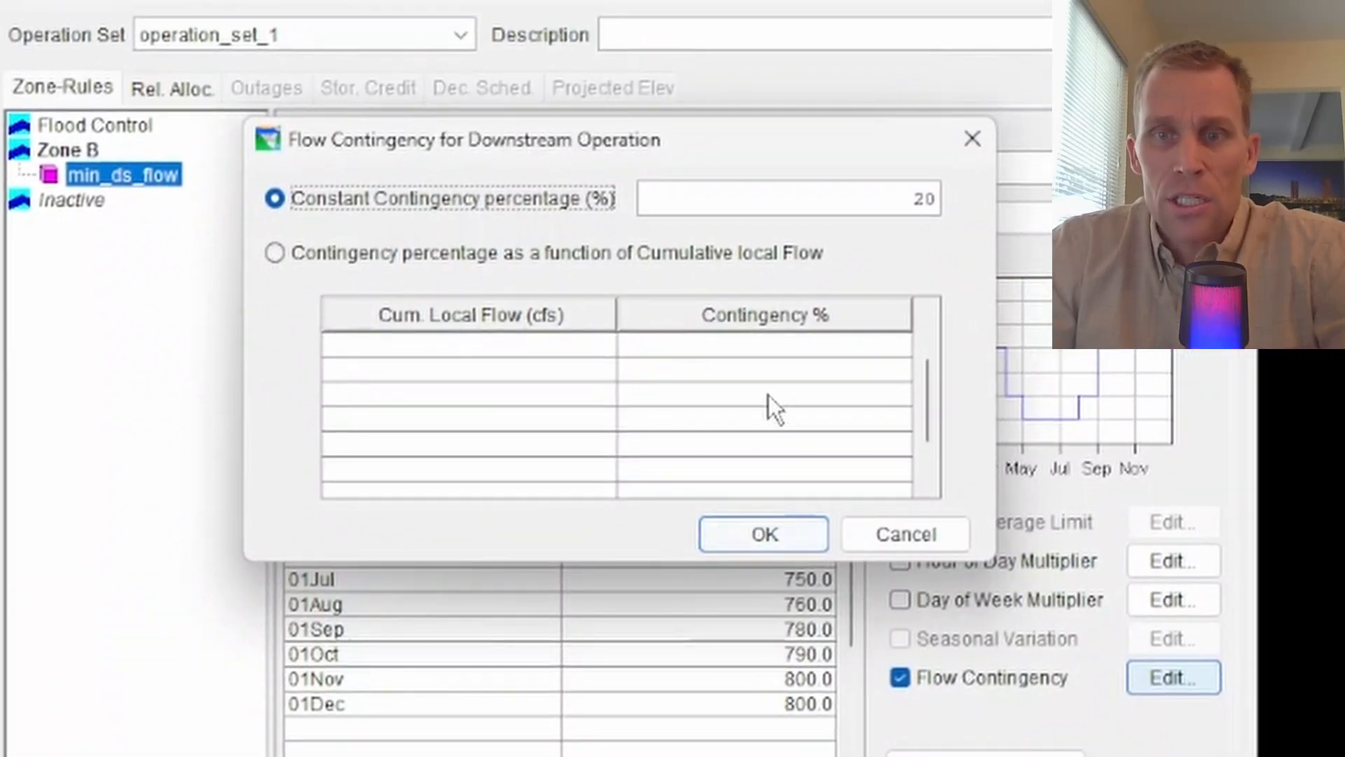
{"action": "left_click", "coordinate": [275, 255]}
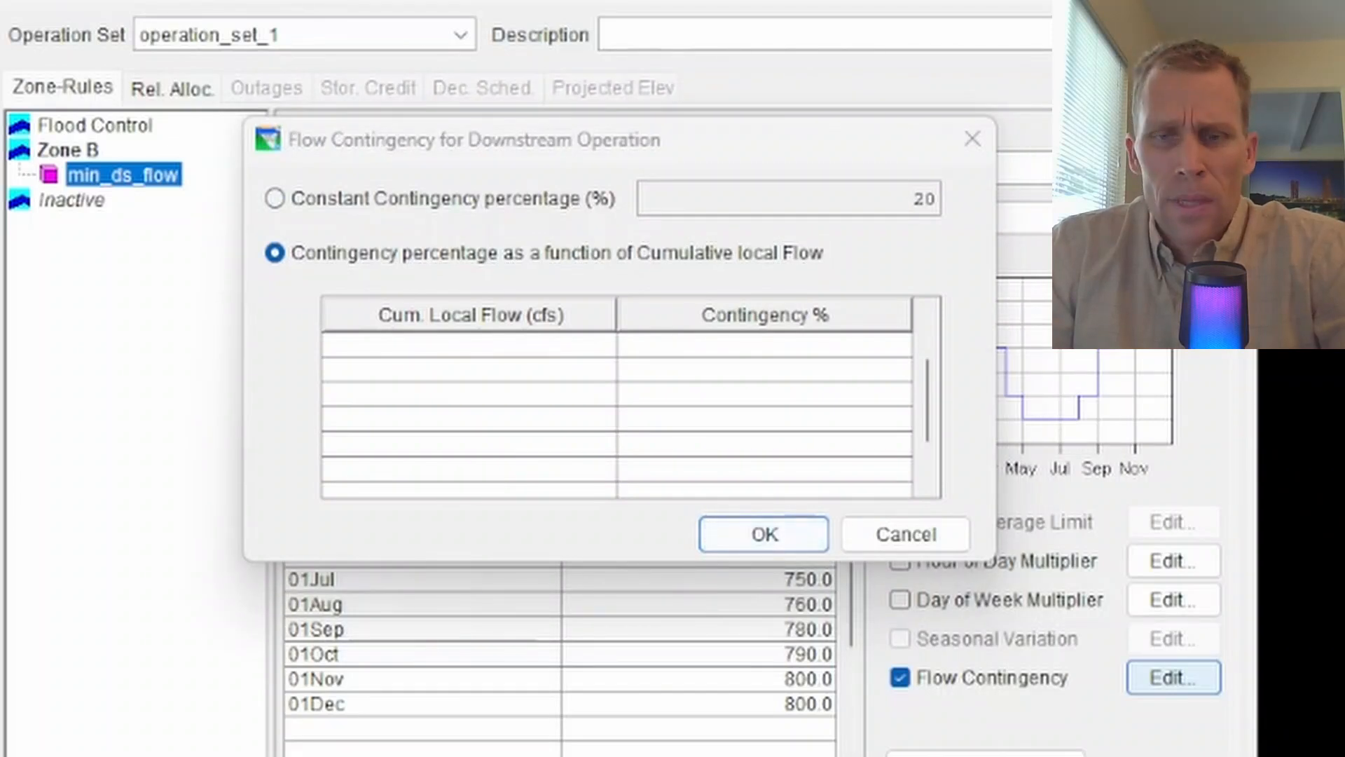
{"action": "left_click", "coordinate": [529, 346]}
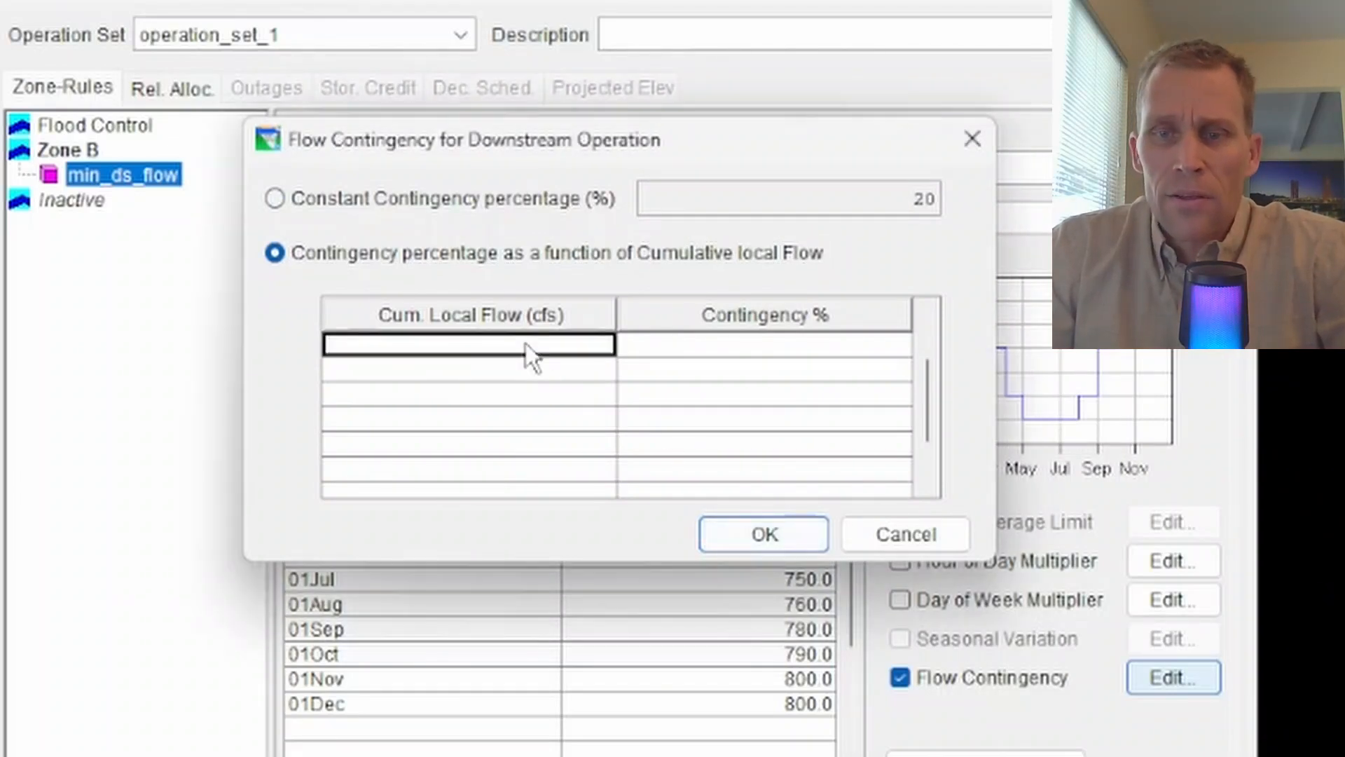
{"action": "type", "text": "0.00\t0.0 100.00\t10.0 250.00\t20.0 1,000.00\t30.0"}
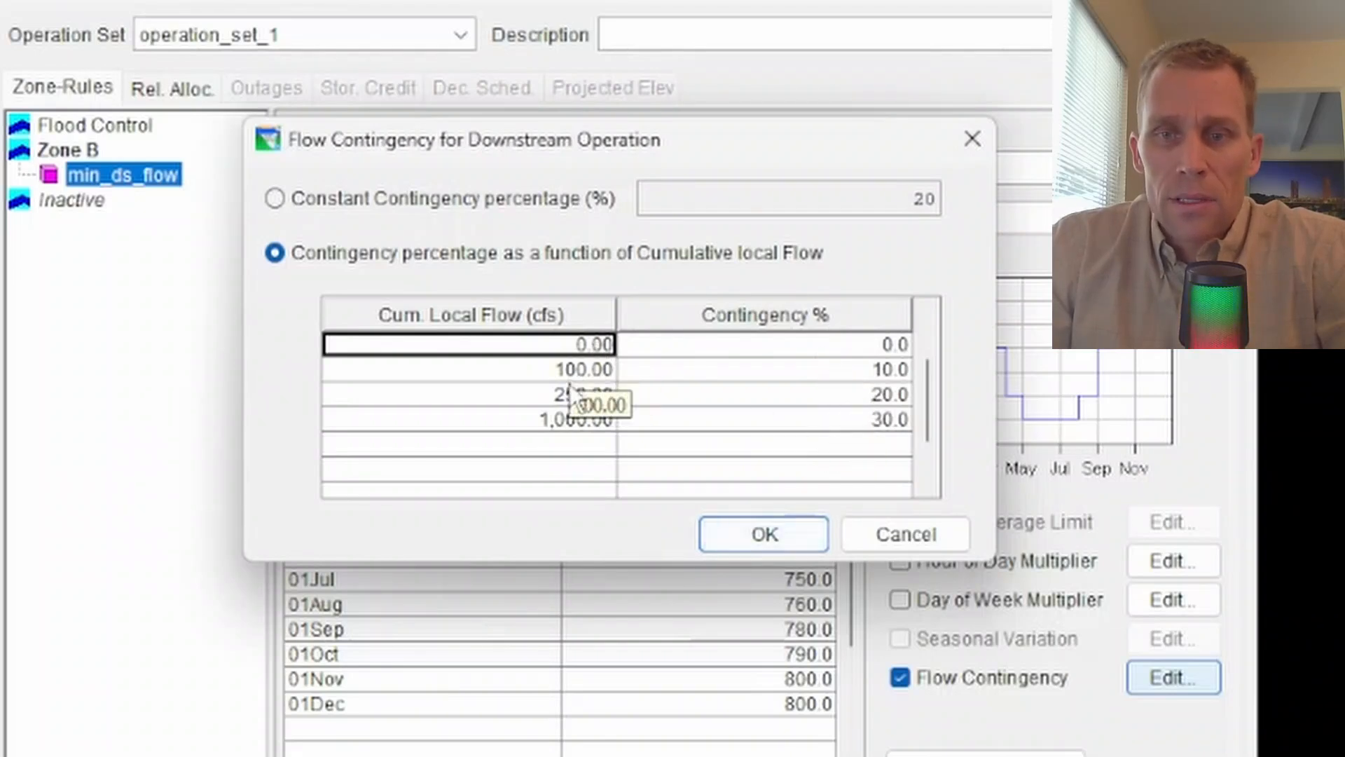
{"action": "left_click", "coordinate": [766, 531]}
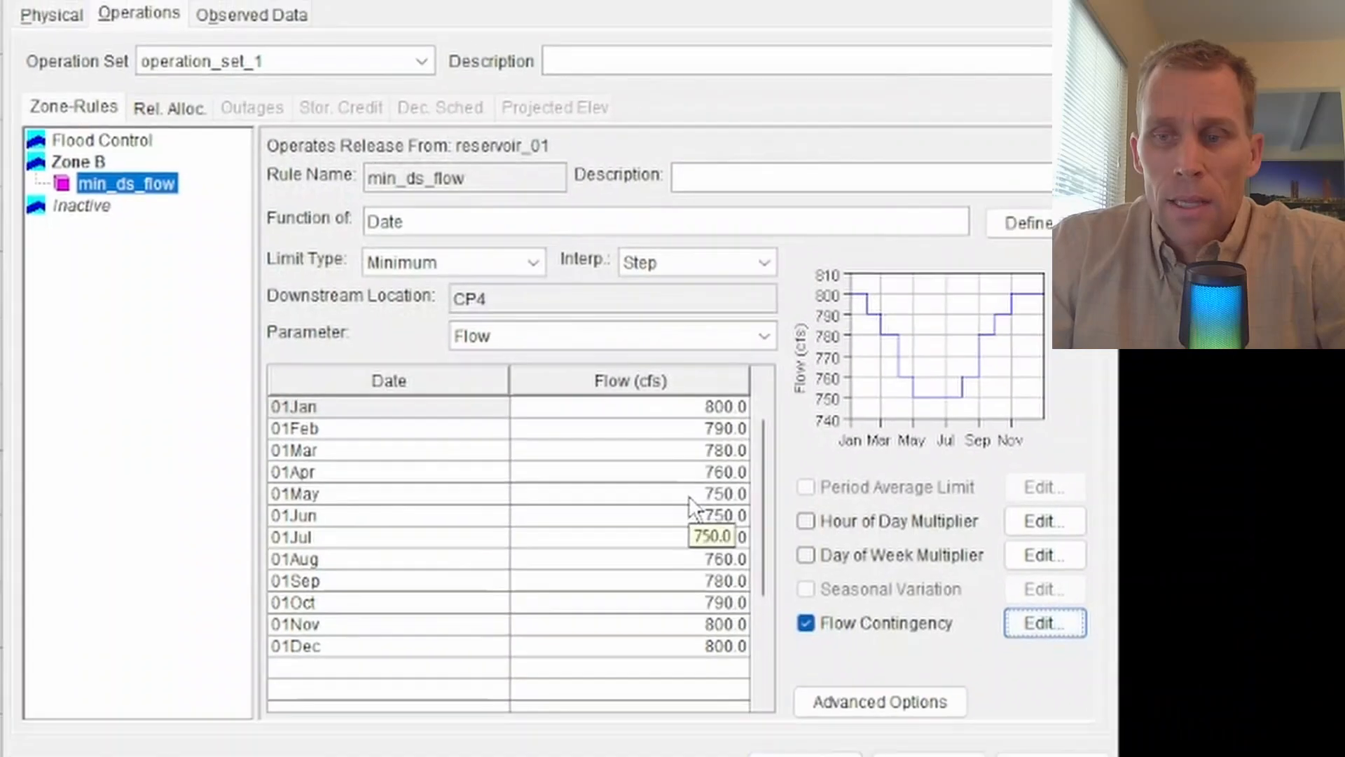